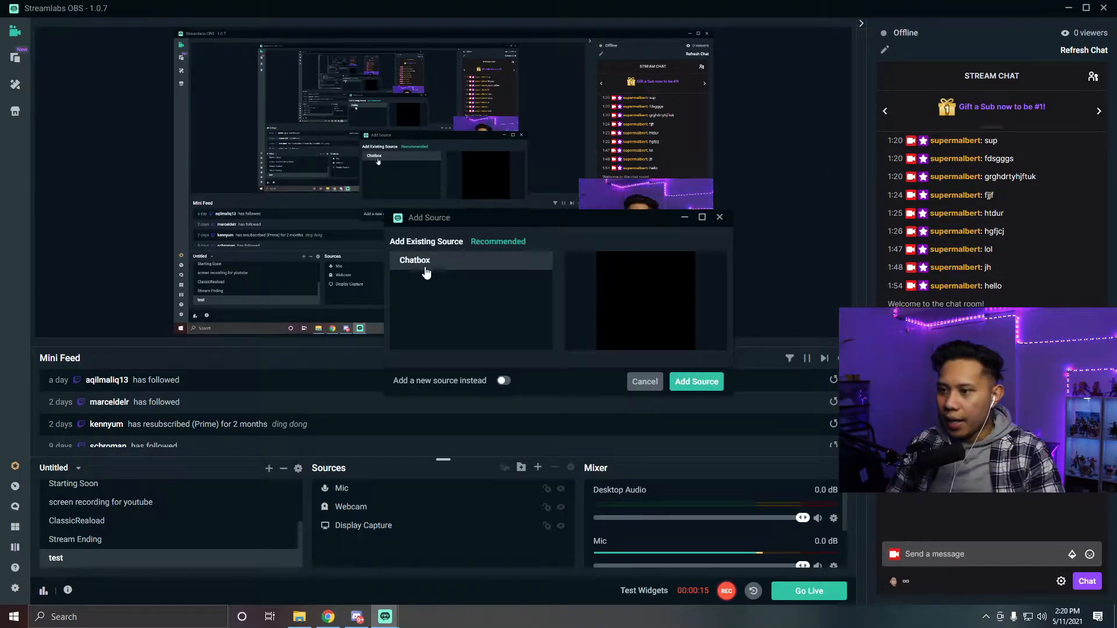
- Choose to add a new source instead of the existing chatbox, and create it as Chatbox (1)
left_click(504, 382)
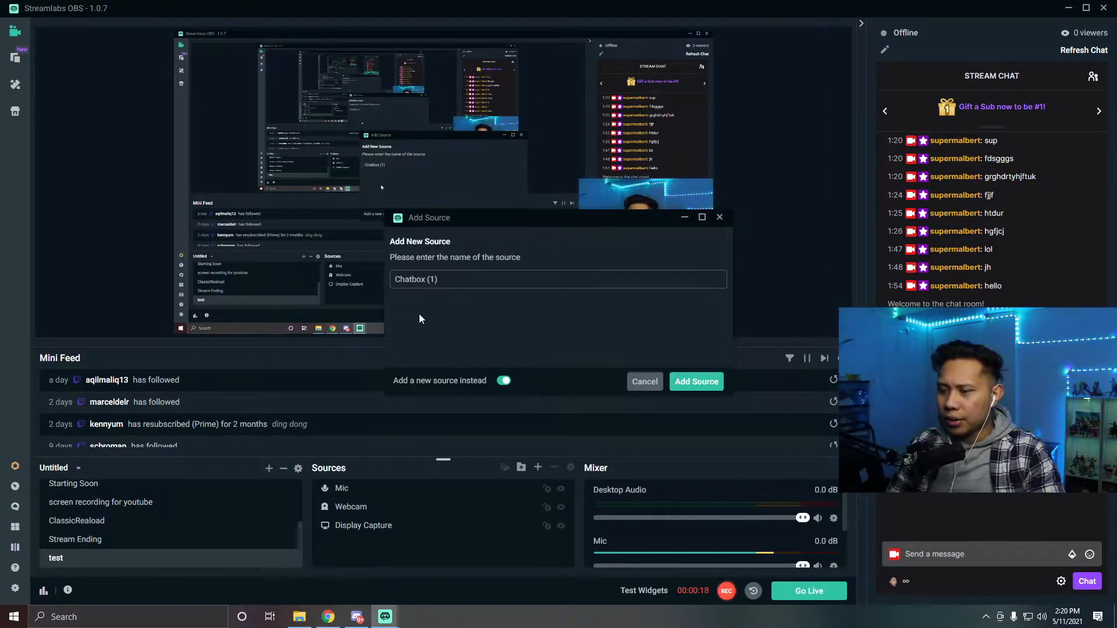
left_click(696, 383)
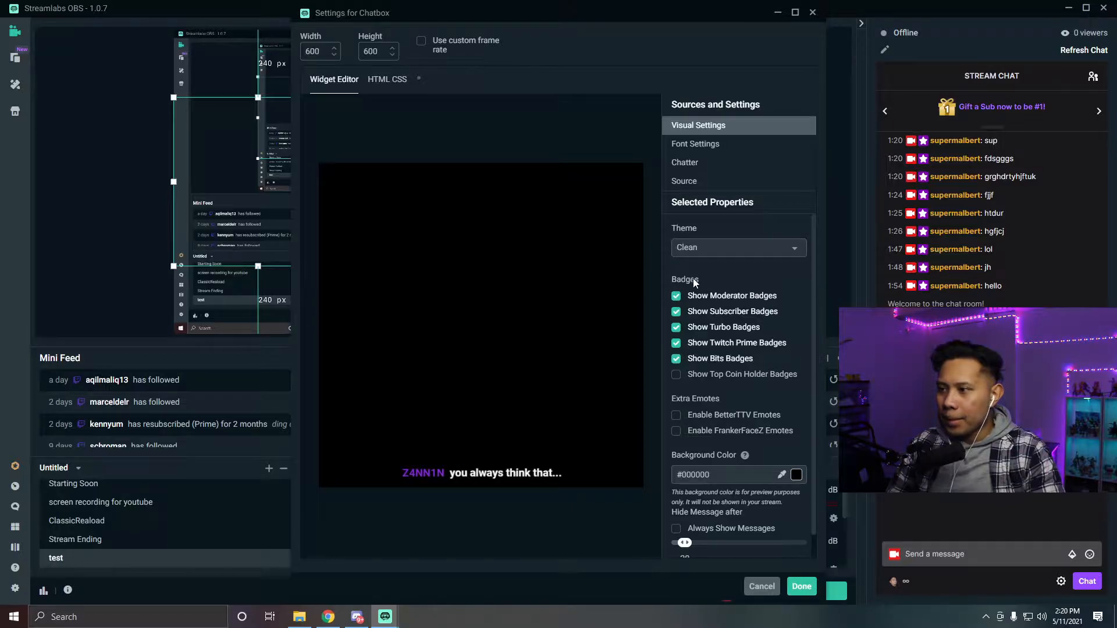
- Review the chatbox's visual, font, chatter and source settings, including the message hide delay, and close them without changes
scroll(751, 343, "down", 2)
scroll(754, 302, "up", 2)
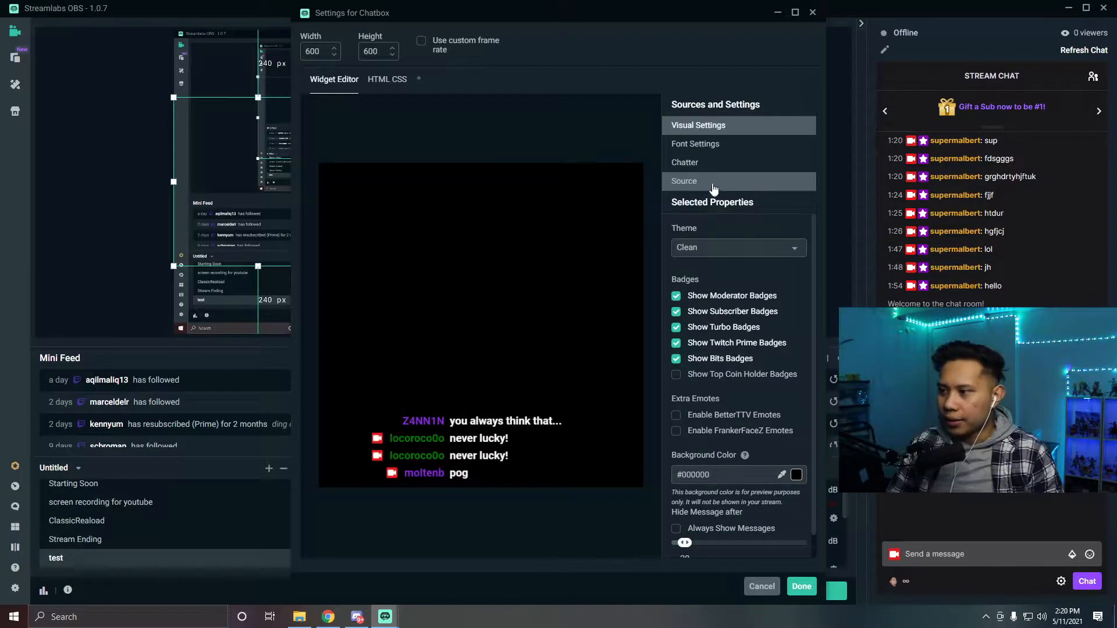
left_click(708, 146)
left_click(686, 163)
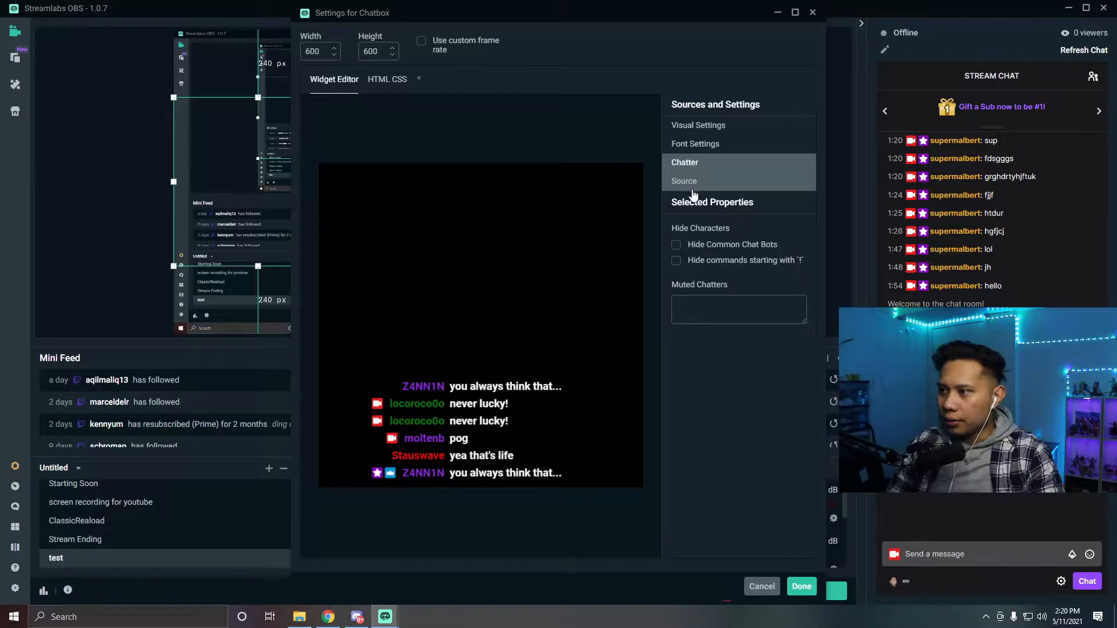
left_click(692, 185)
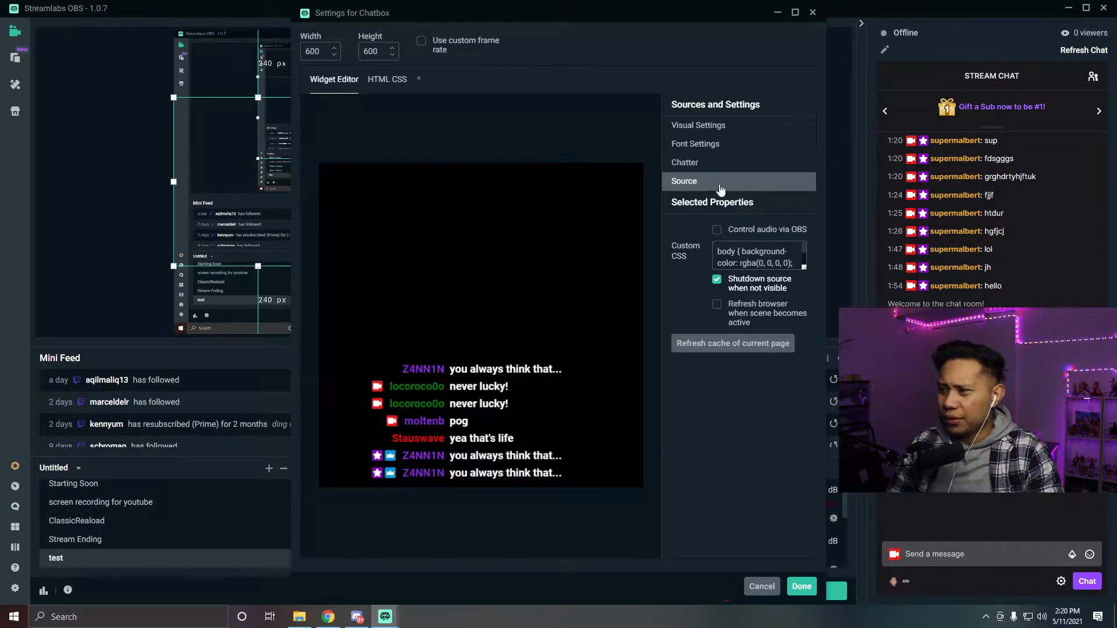
left_click(710, 133)
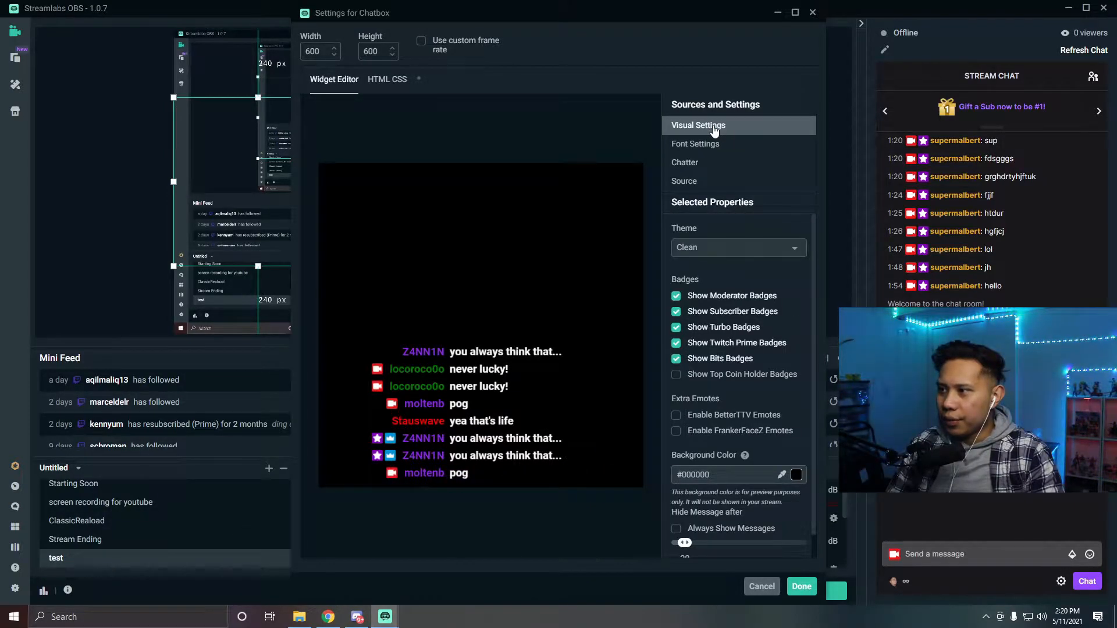
scroll(756, 262, "down", 1)
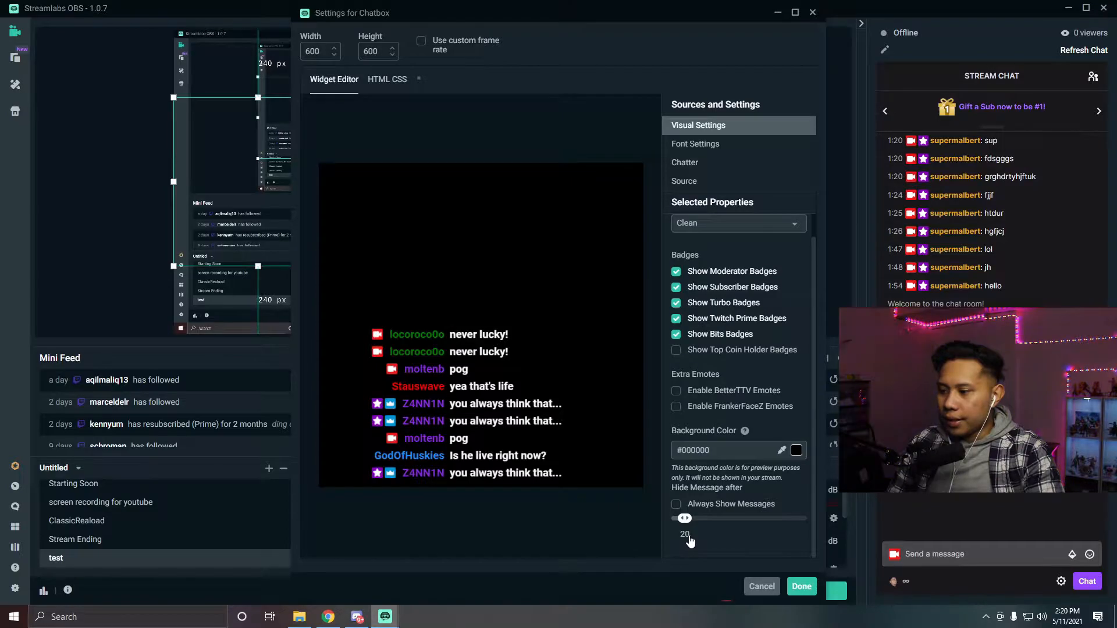
left_click_drag(687, 524, 685, 556)
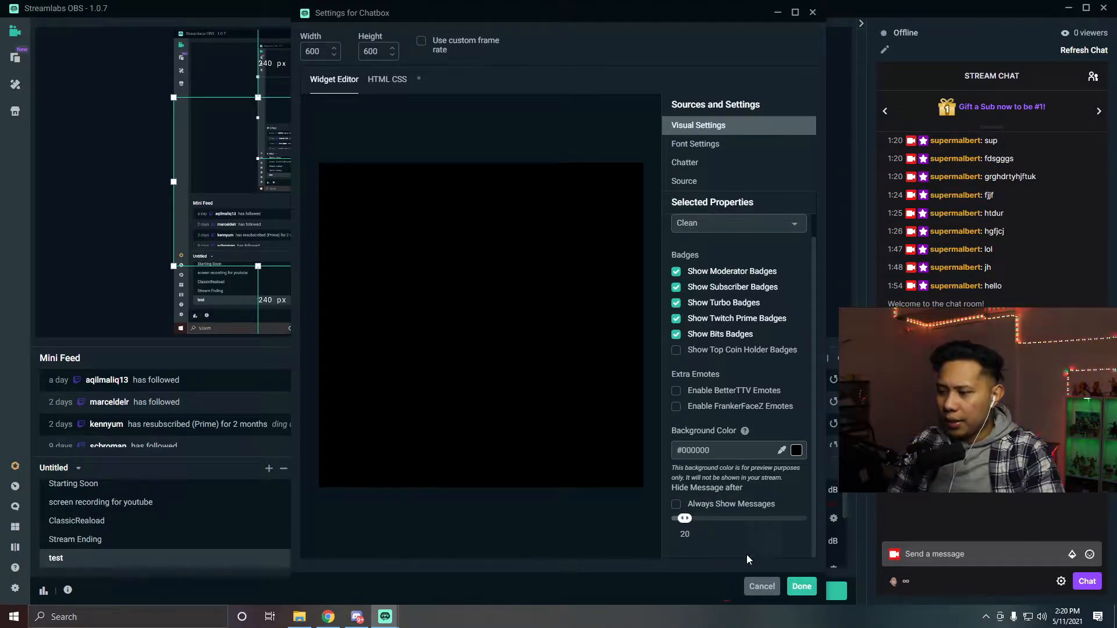
left_click(801, 587)
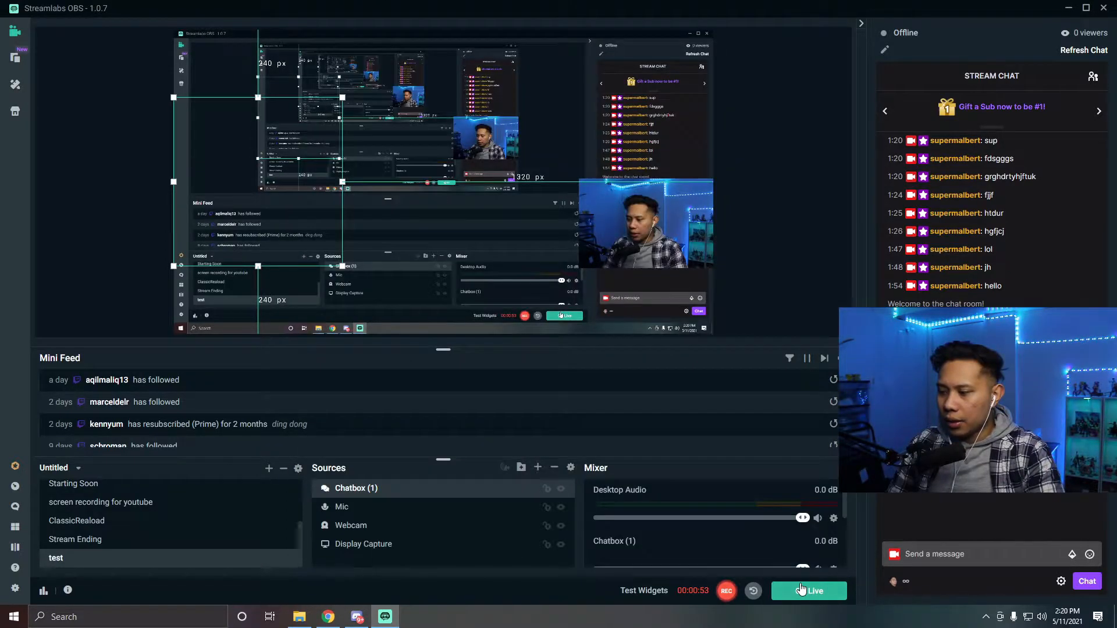
- Move the chatbox to the lower-left area of the canvas and send the test message "hello" in the stream chat
left_click_drag(335, 237, 296, 275)
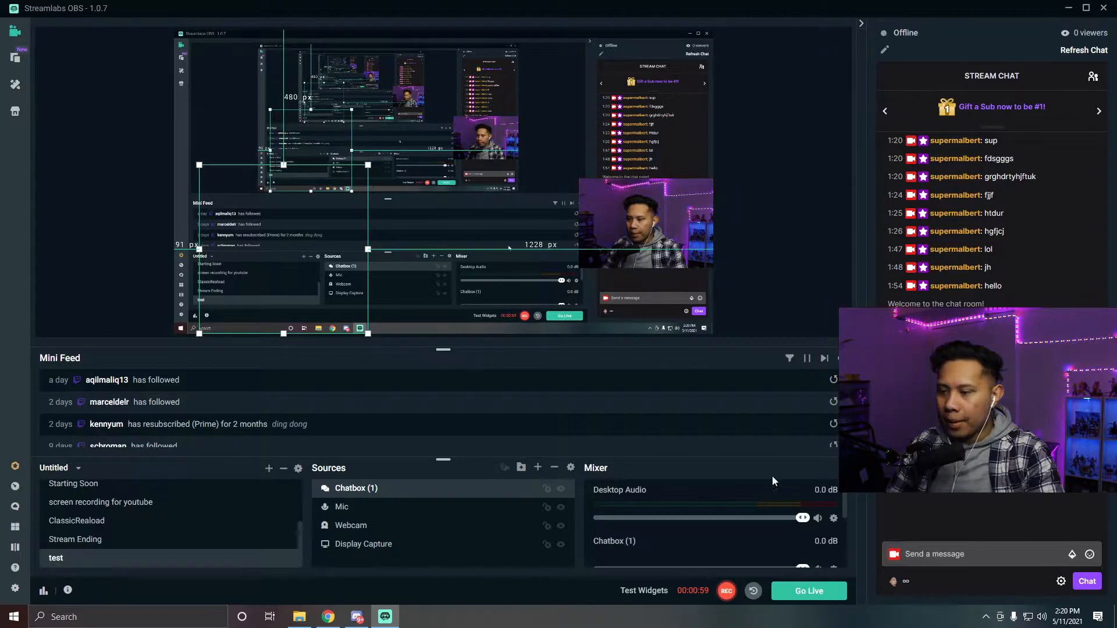
left_click(960, 554)
type("he")
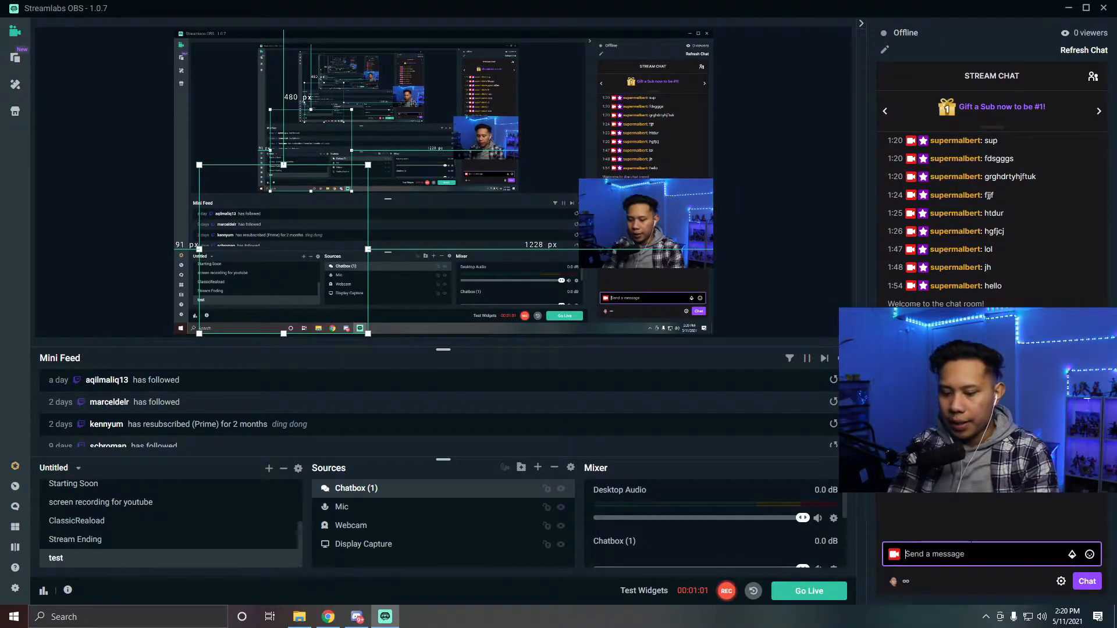
type("llo")
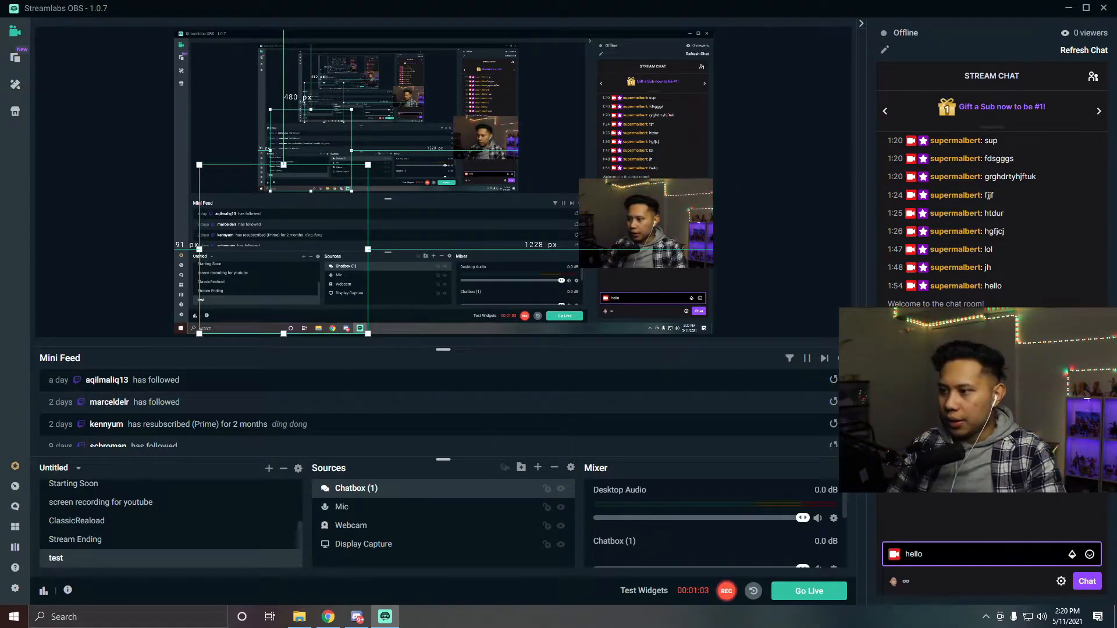
left_click(1087, 581)
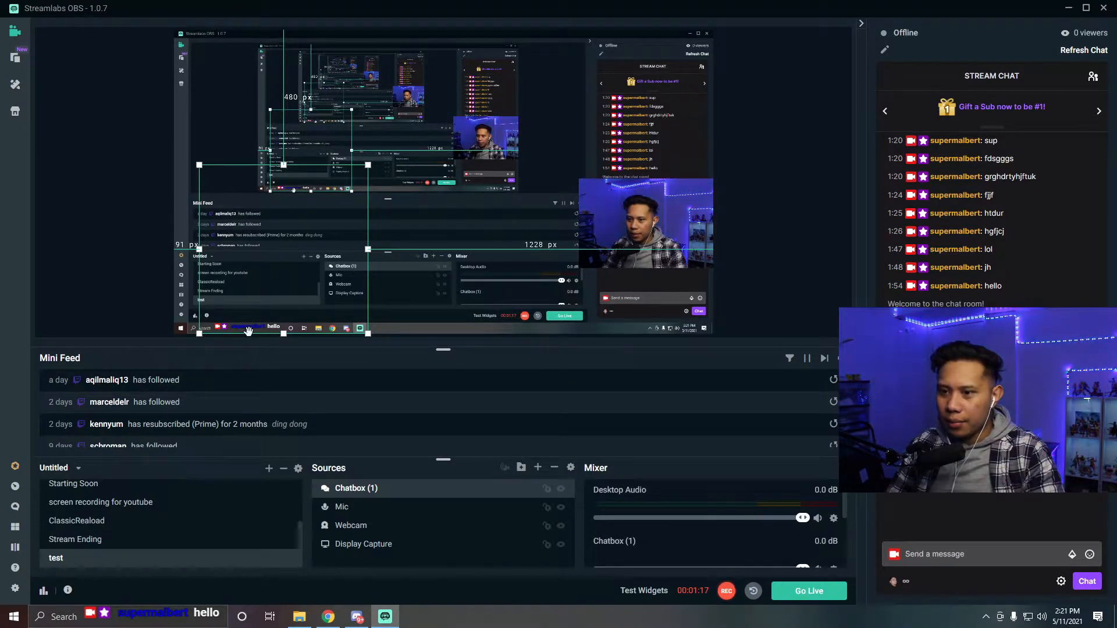
- Set the Chatbox (1) font size to 35 and apply the widget settings
double_click(389, 492)
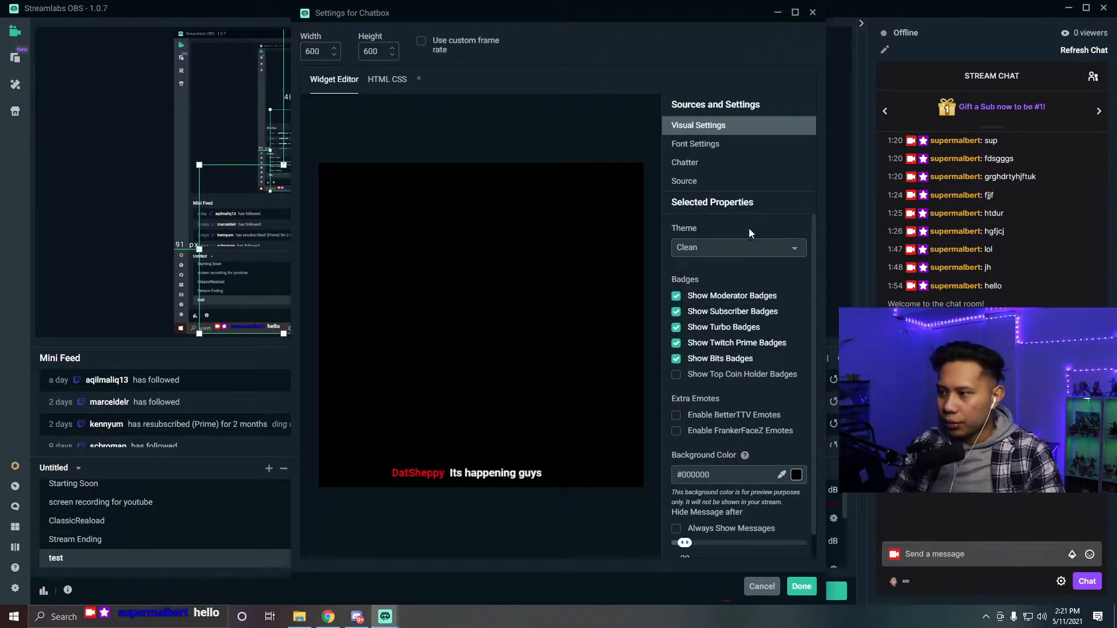
left_click(729, 147)
left_click_drag(689, 290, 721, 290)
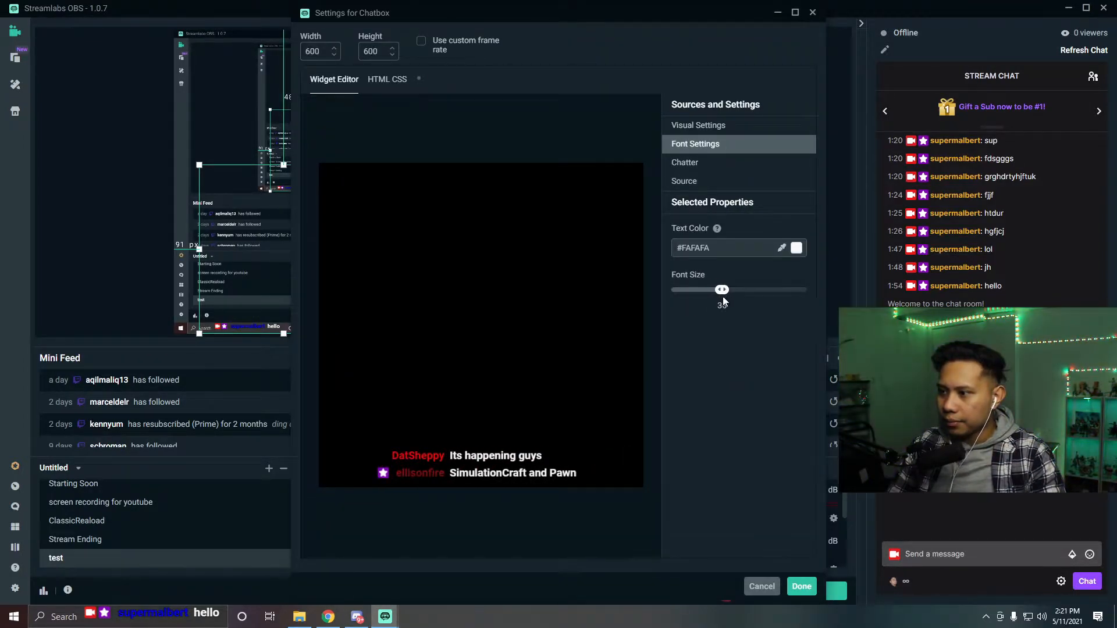
left_click(801, 587)
- Send the test message "jktyfcjtcty" in the stream chat
left_click(979, 556)
type("jktyfcjtcty")
key("Return")
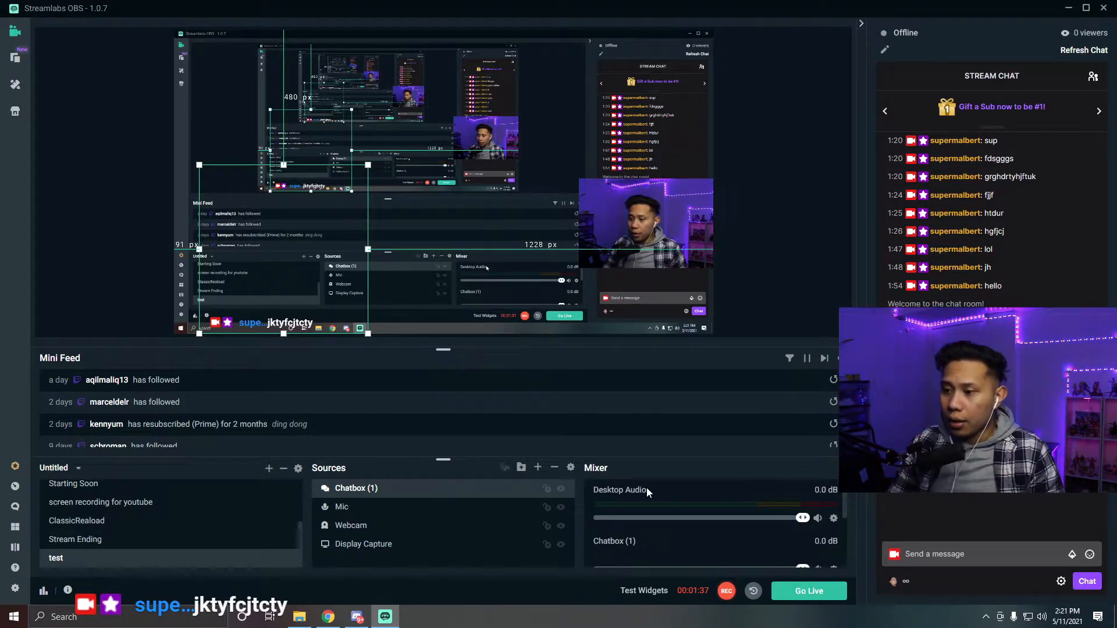
- Set the Chatbox (1) font size to 20 and apply the widget settings
double_click(381, 490)
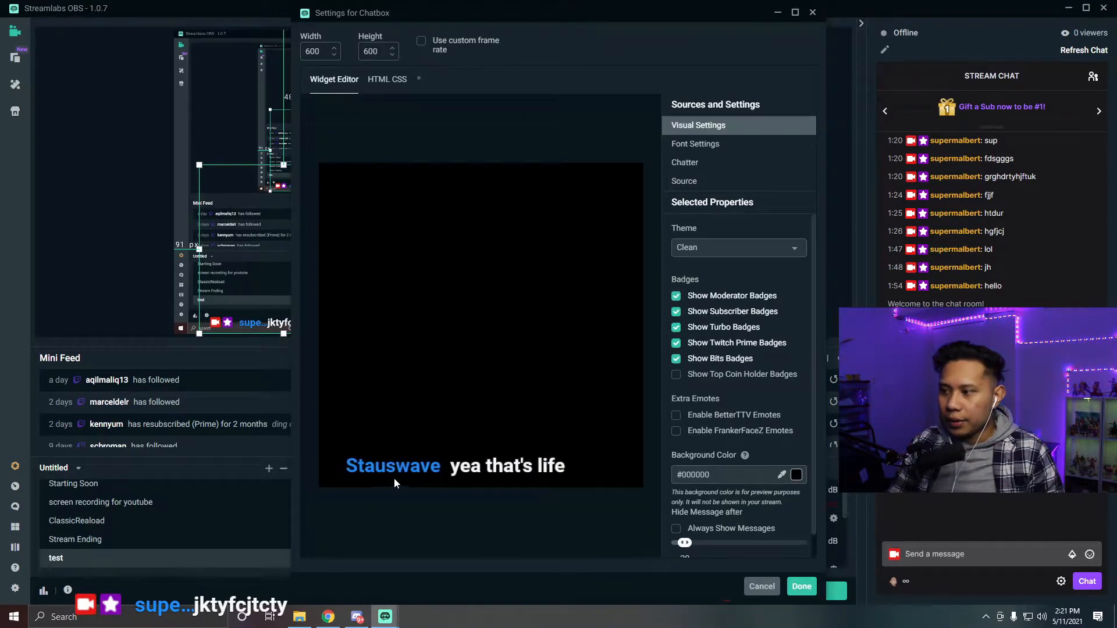
left_click(736, 149)
left_click_drag(721, 289, 691, 317)
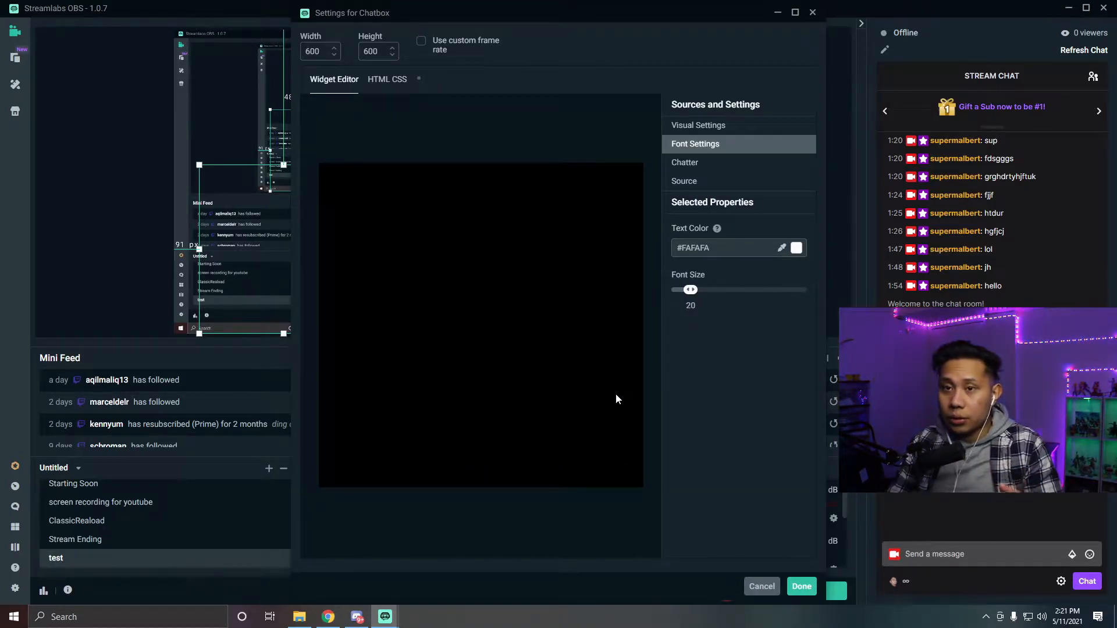
left_click(802, 587)
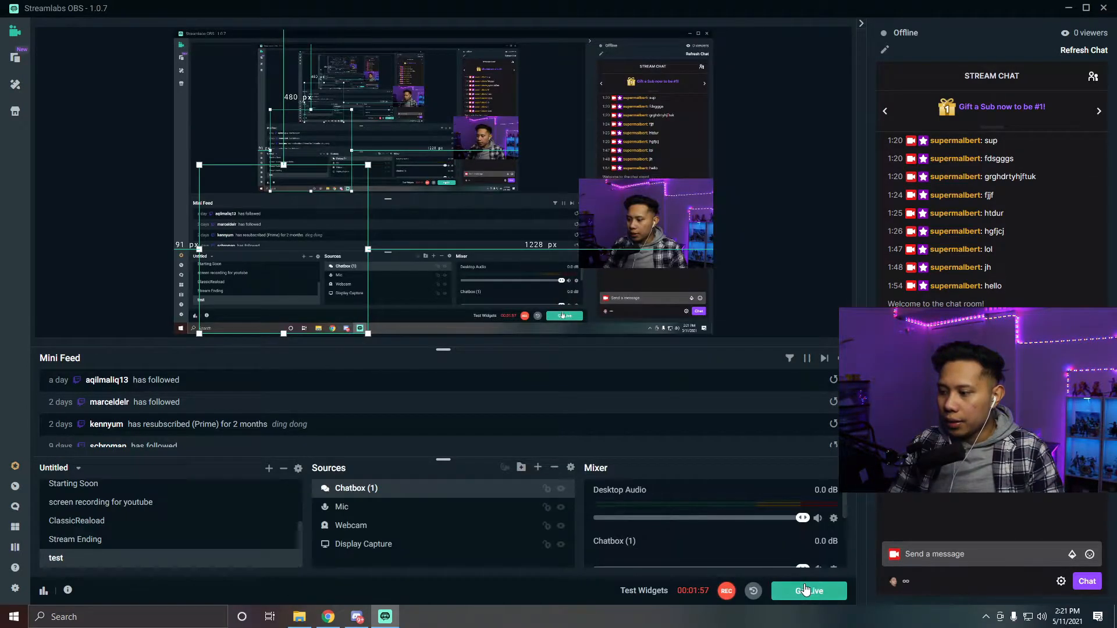
- Send the test message "kutfhxdth" in the stream chat
left_click(931, 562)
type("kutfhxdth")
key("Return")
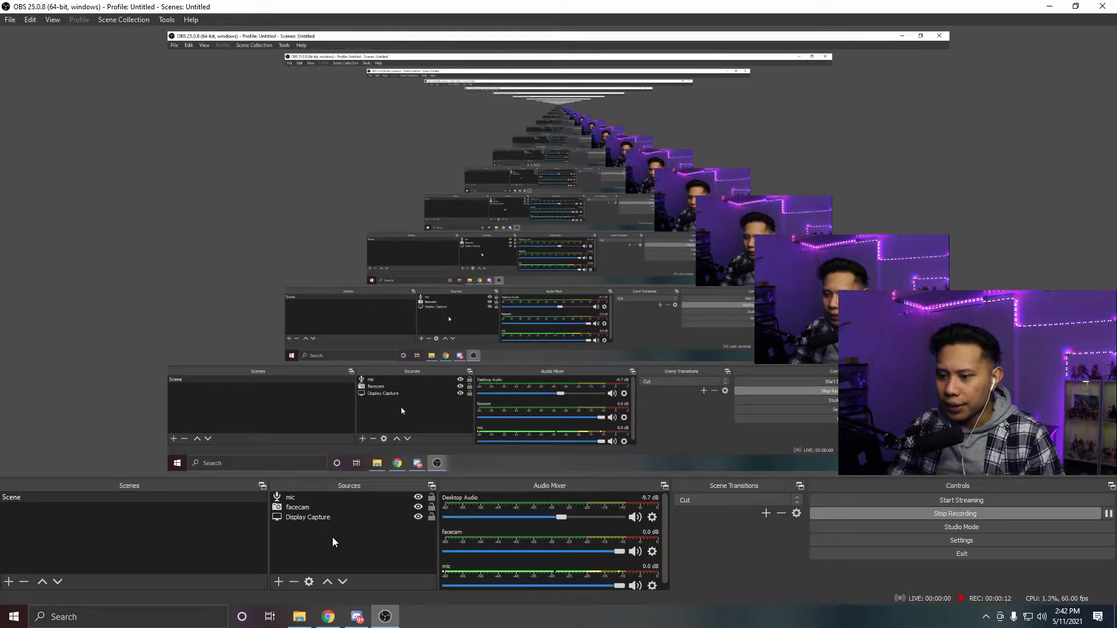
- In OBS Studio, add a new visible browser source named Browser and clear its default URL
left_click(278, 581)
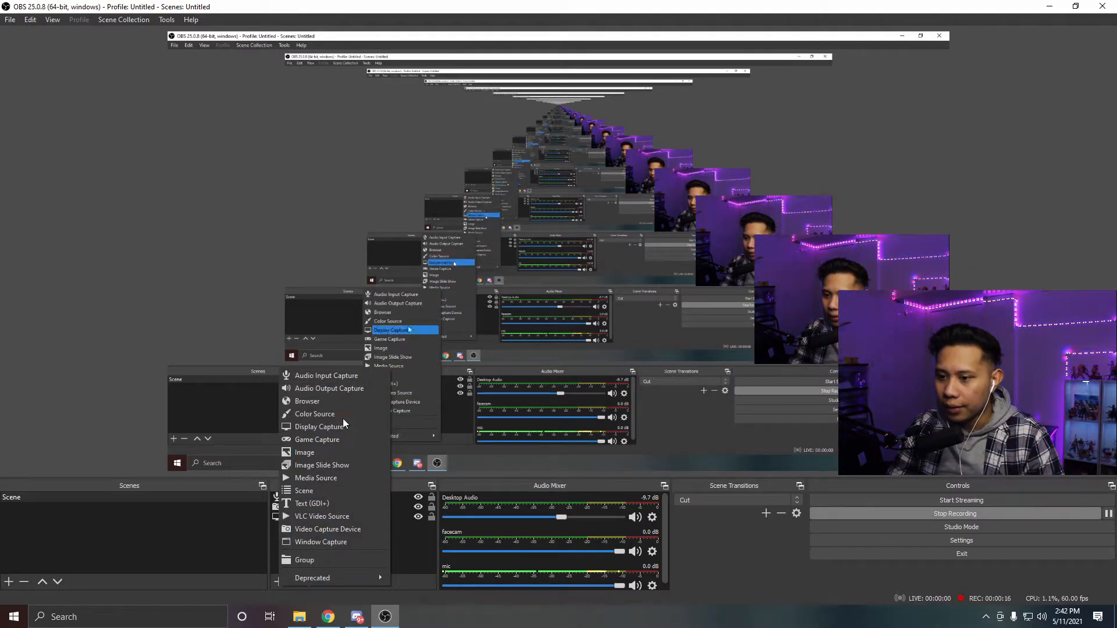
left_click(308, 402)
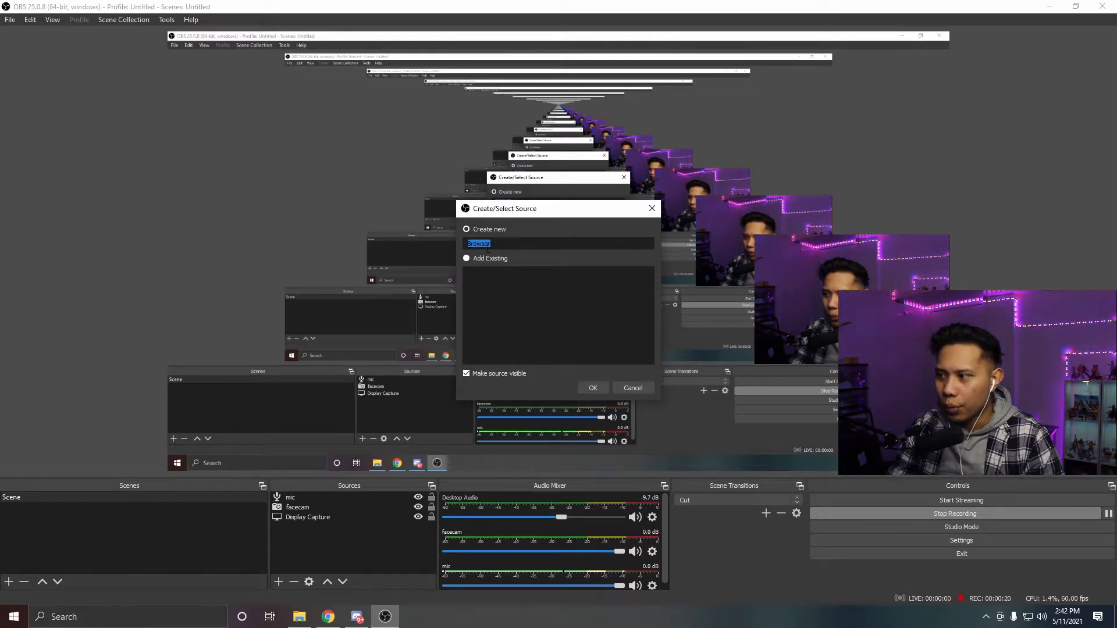
left_click(595, 387)
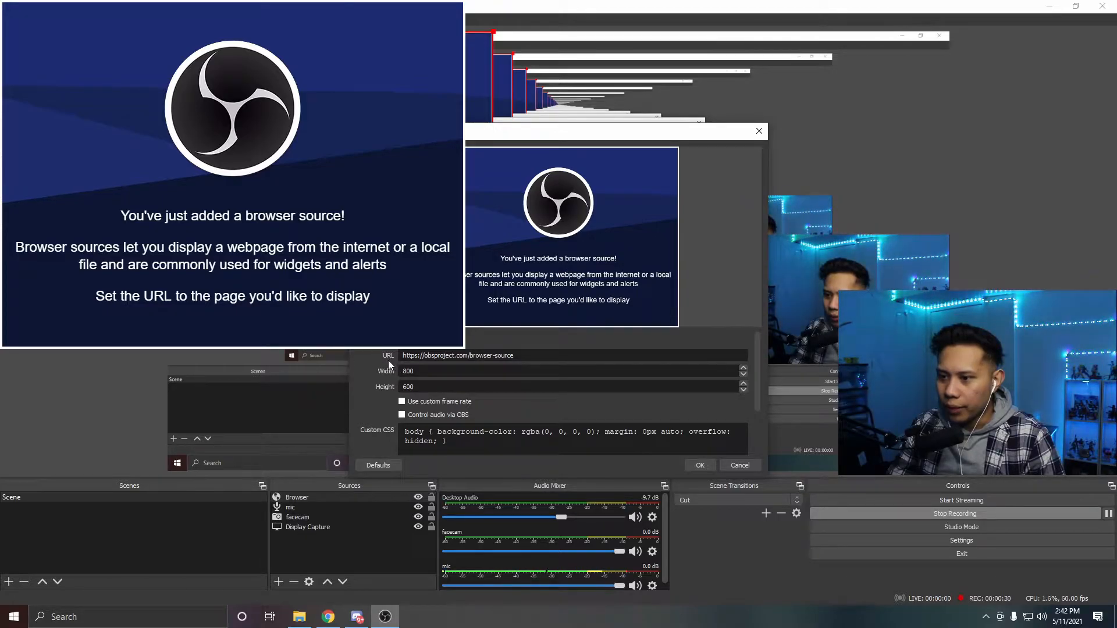
key("BackSpace")
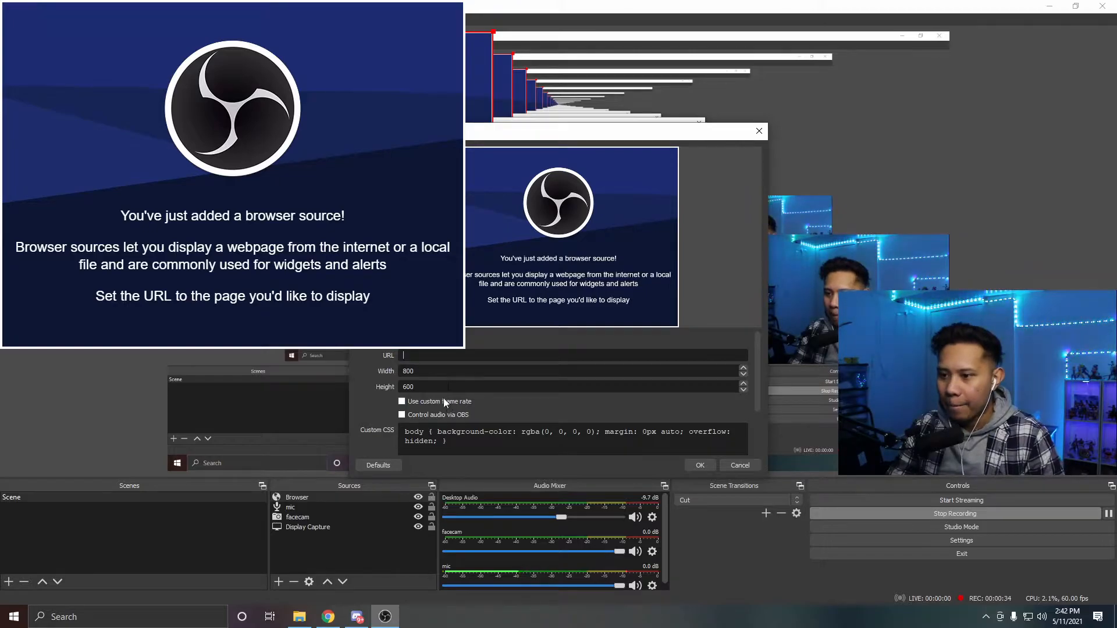
- Switch to the Streamlabs website in Chrome and log in with Twitch
left_click(330, 618)
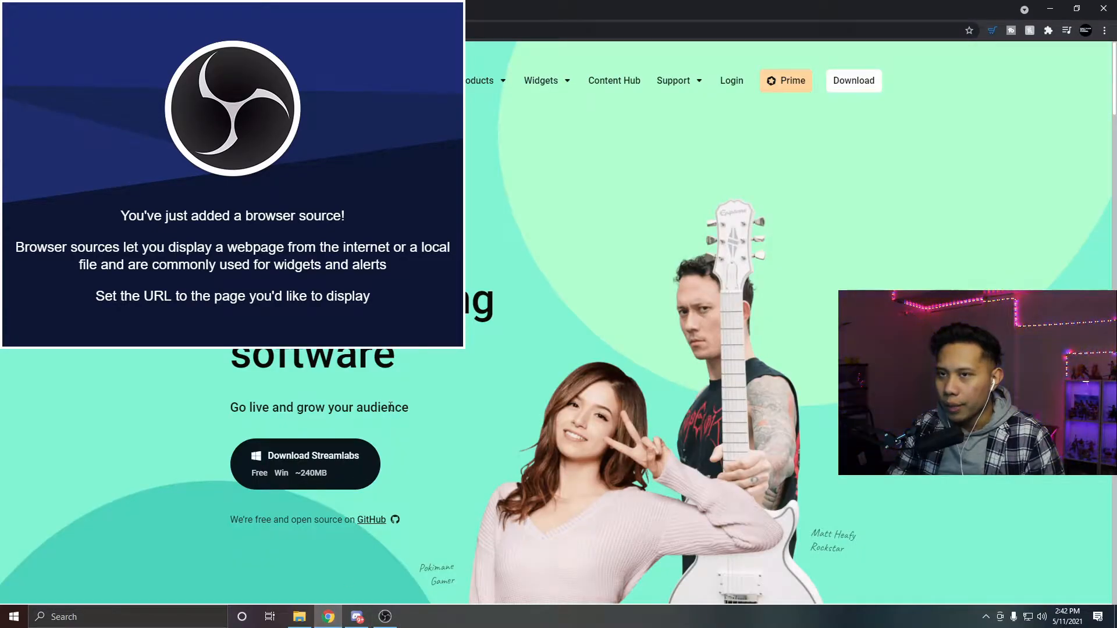
left_click(731, 82)
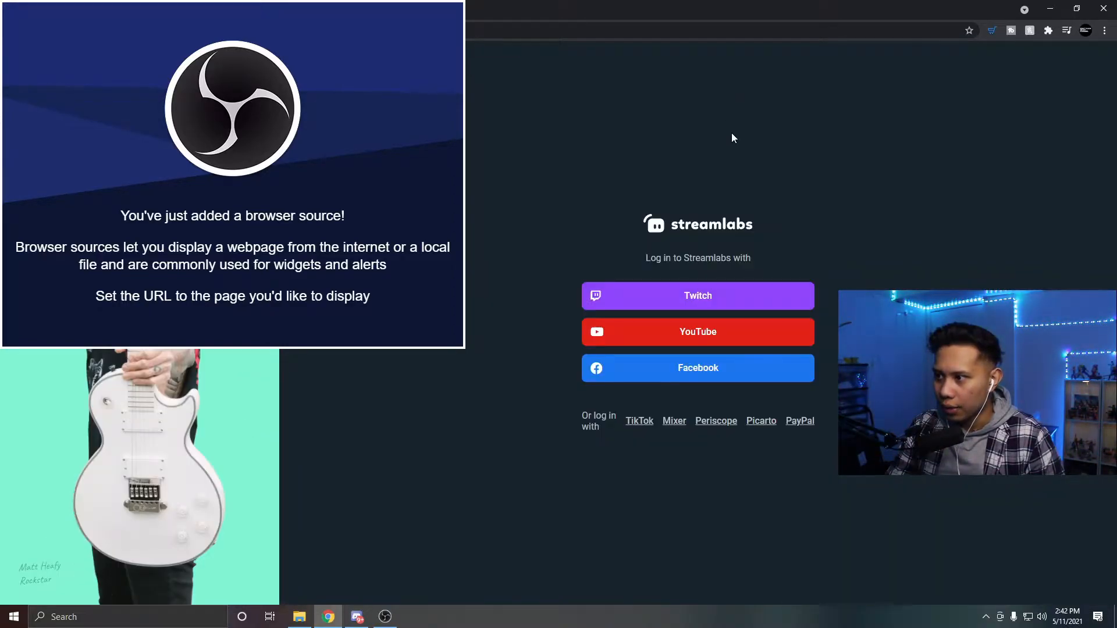
left_click(701, 283)
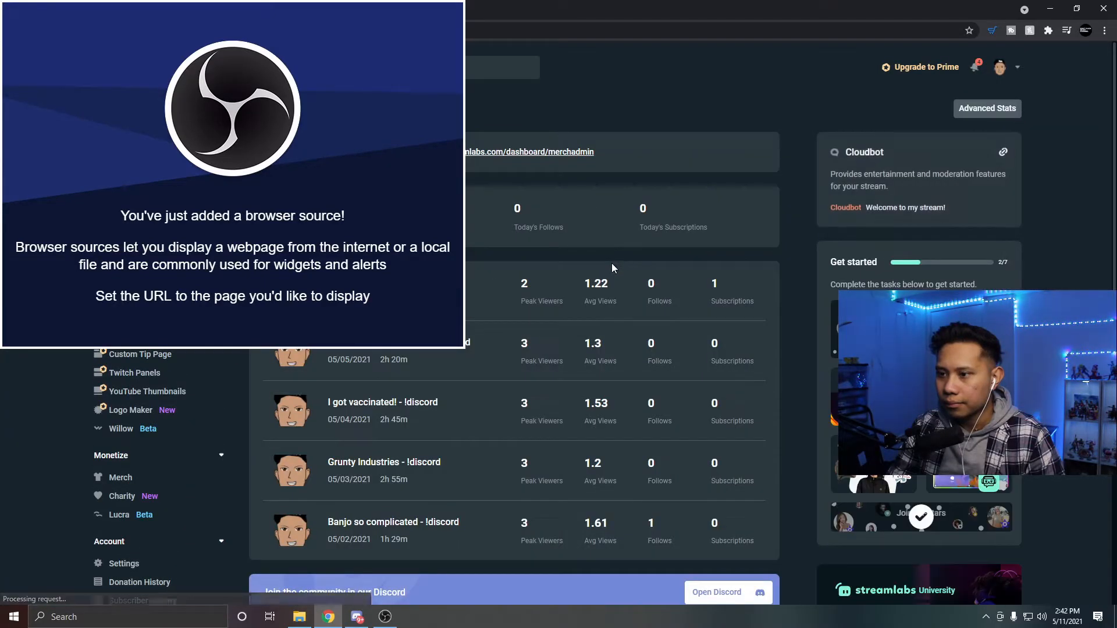
- Search the Streamlabs dashboard for "chatbox", open the Chat Box Widget Settings and copy the widget URL
left_click(395, 67)
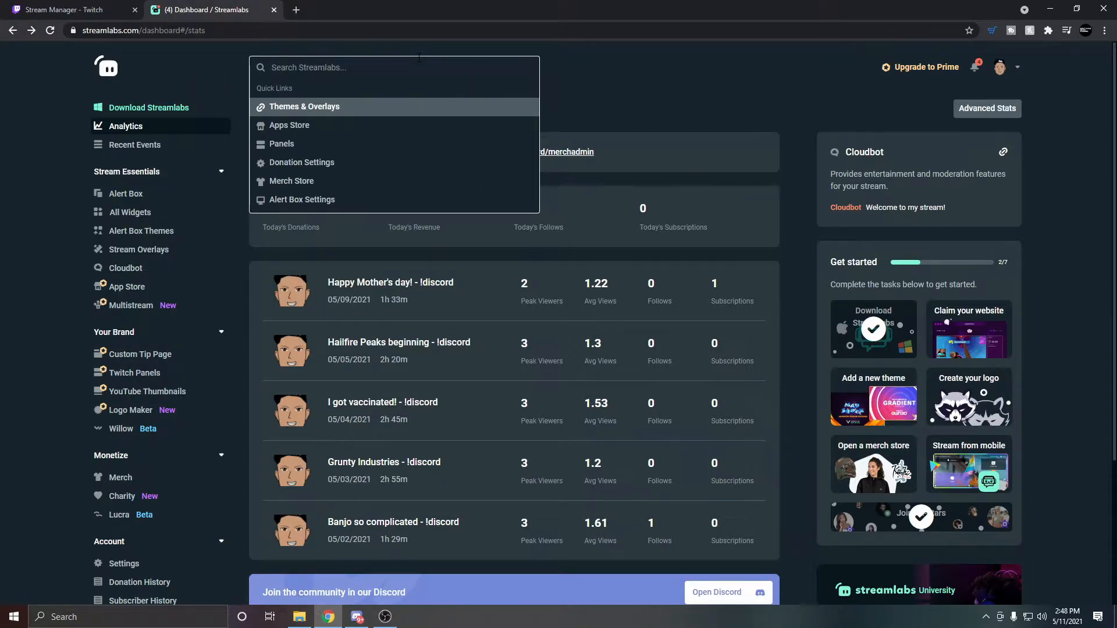
type("chatbox")
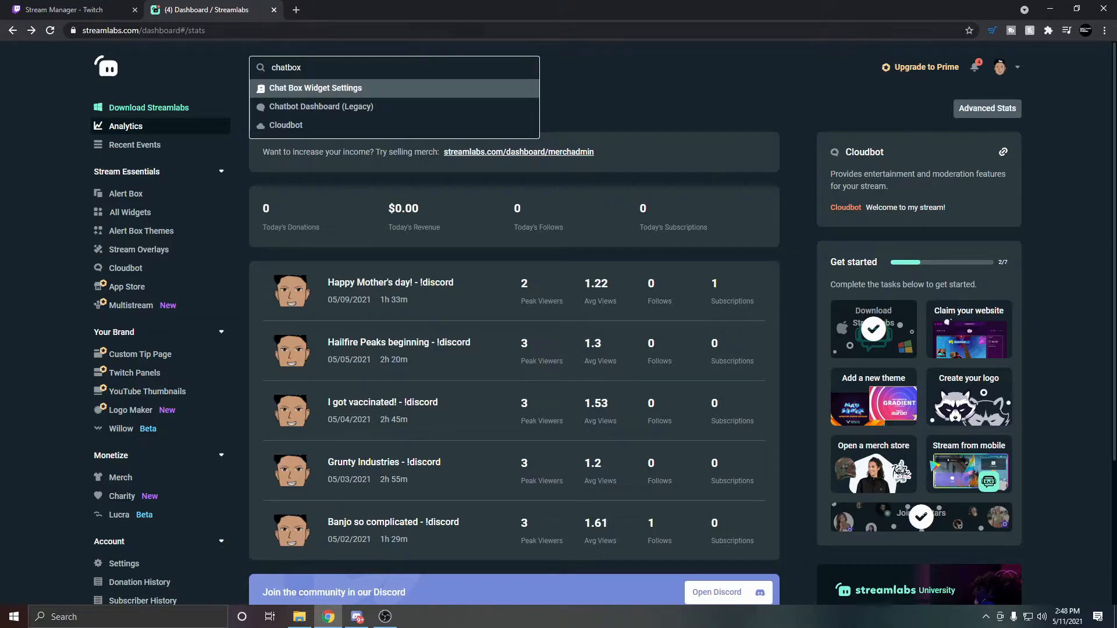
left_click(408, 93)
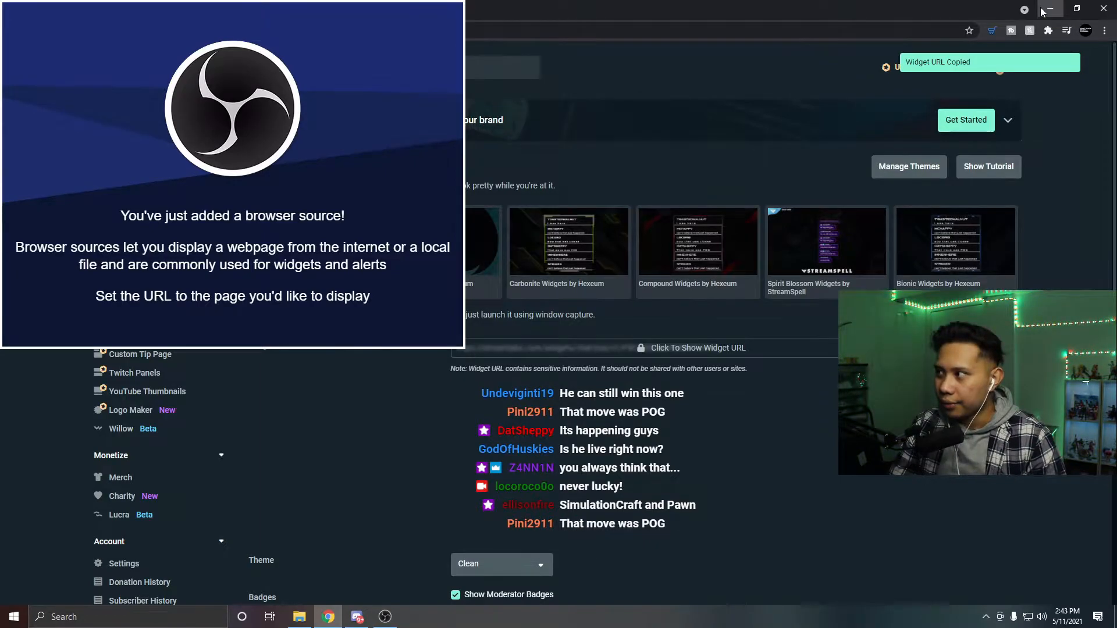
- Return to OBS Studio, paste the copied widget URL as the browser source's address, and move the source lower on the canvas
left_click(1047, 9)
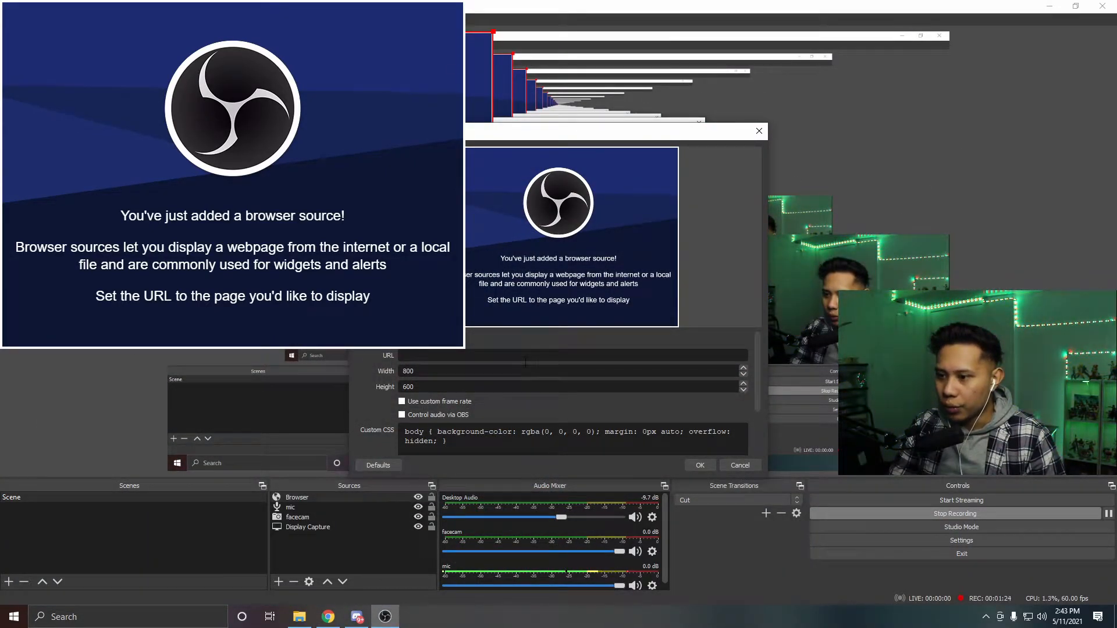
right_click(524, 356)
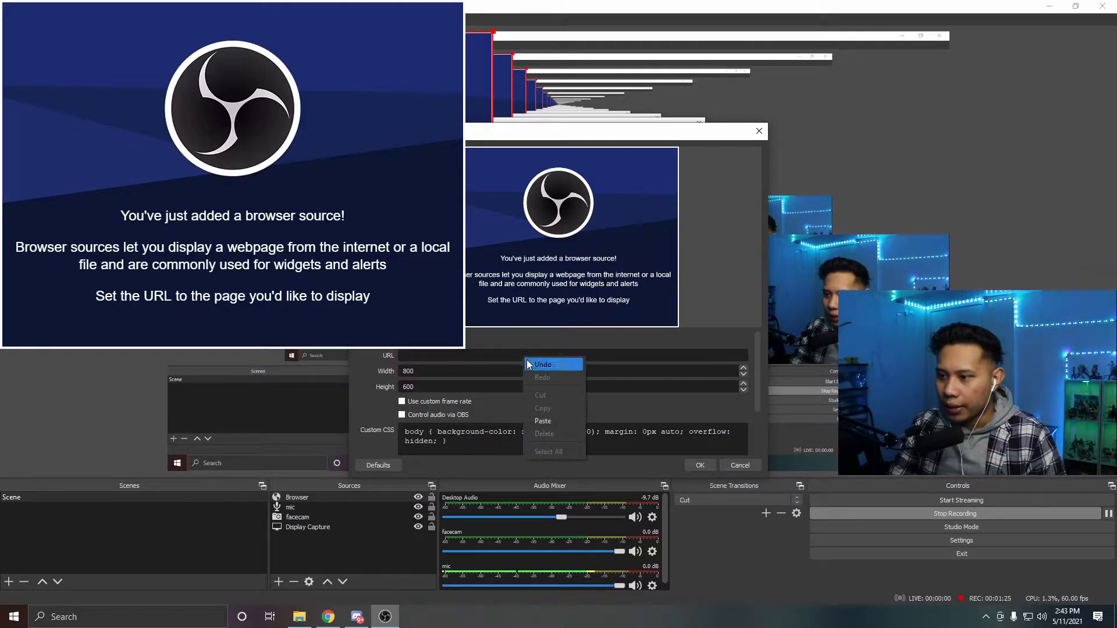
left_click(549, 421)
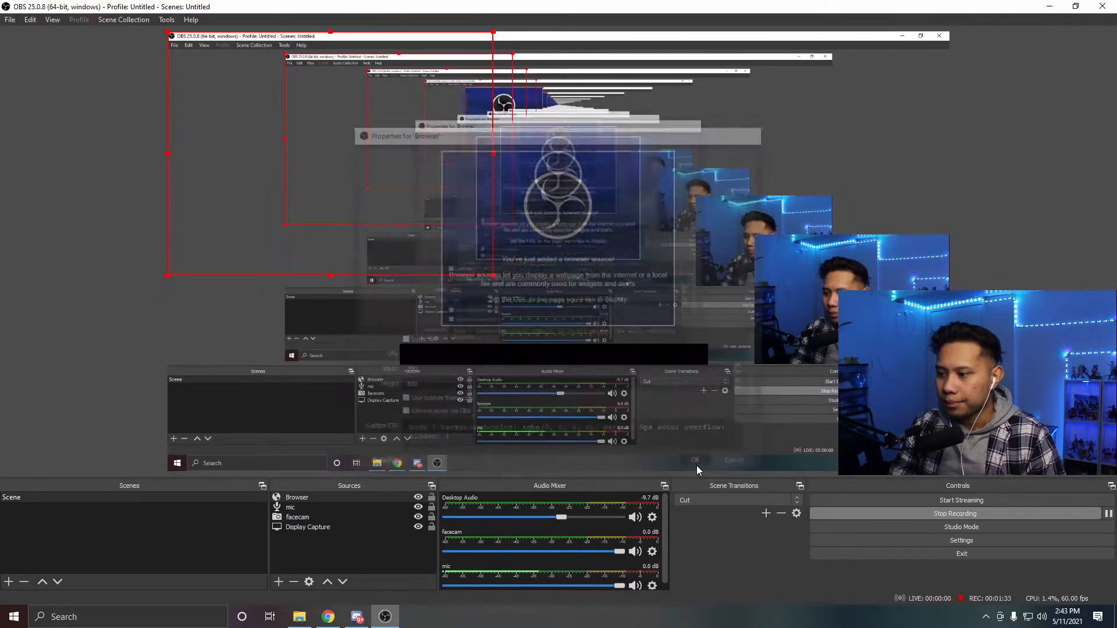
left_click(698, 466)
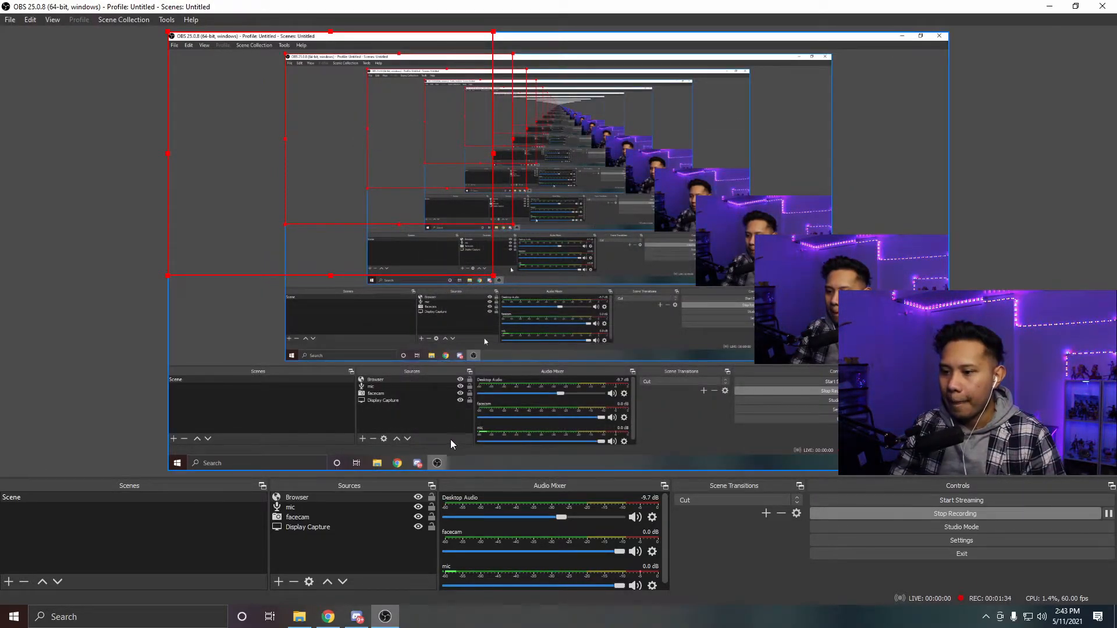
left_click_drag(369, 169, 368, 235)
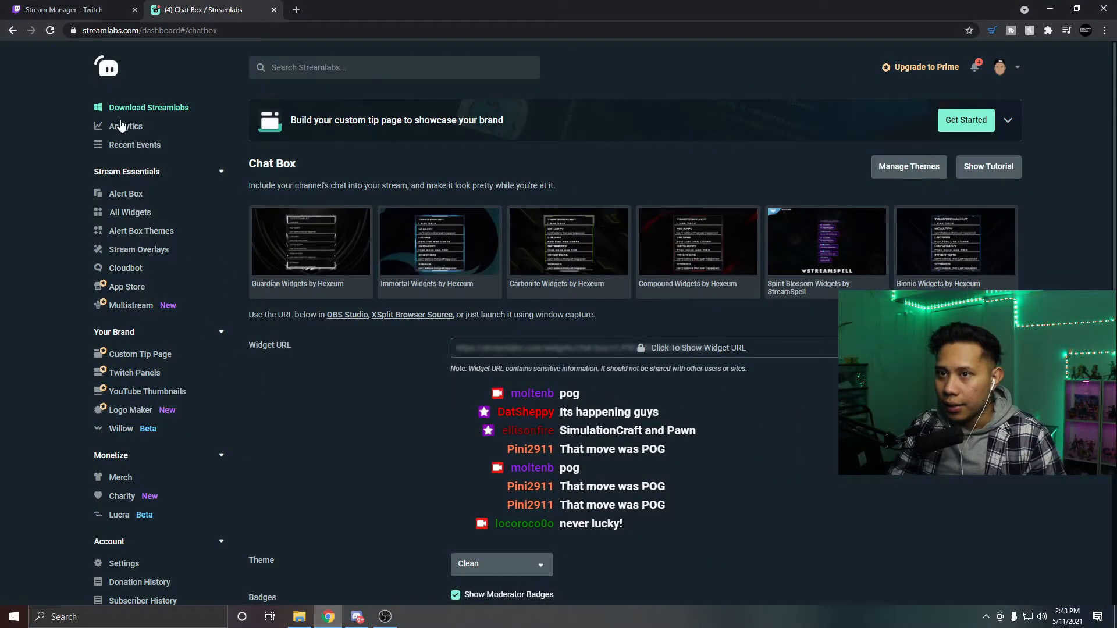
- Send the test message "hjtrsxhherdhzesh" in the Twitch Stream Manager chat, and in OBS Studio move the browser source lower on the canvas
left_click(88, 8)
left_click(261, 563)
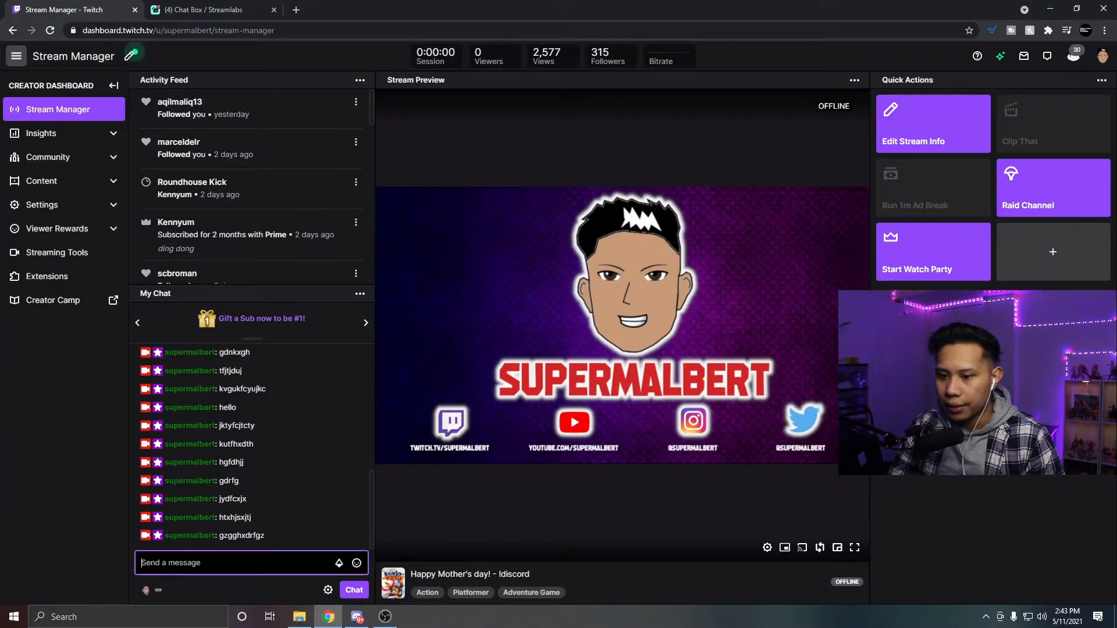
left_click(351, 591)
left_click(385, 616)
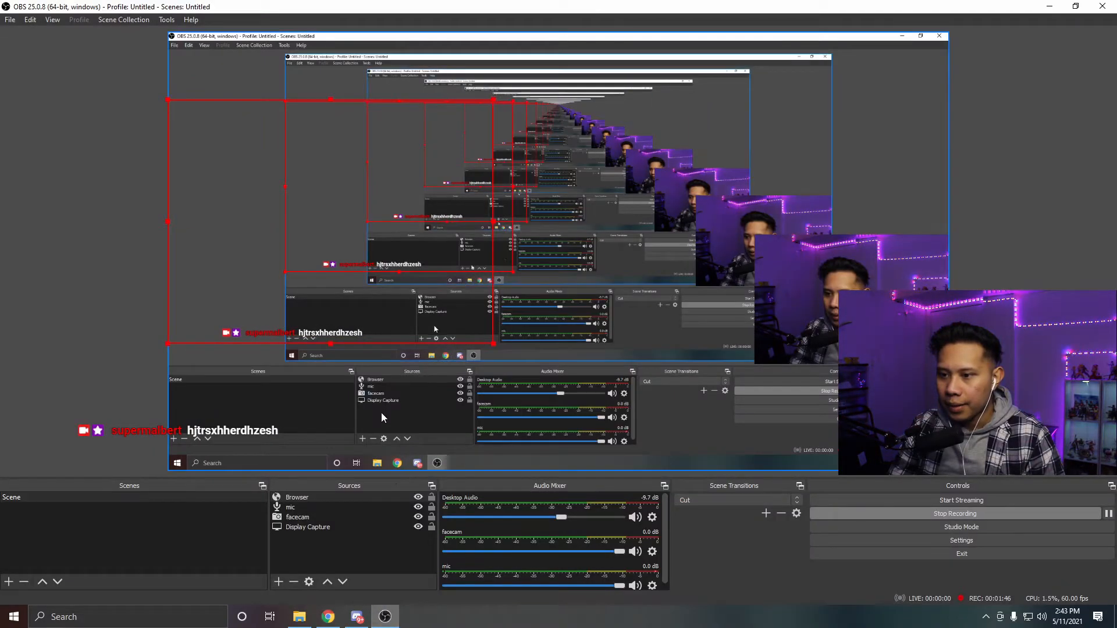
left_click_drag(330, 245, 229, 370)
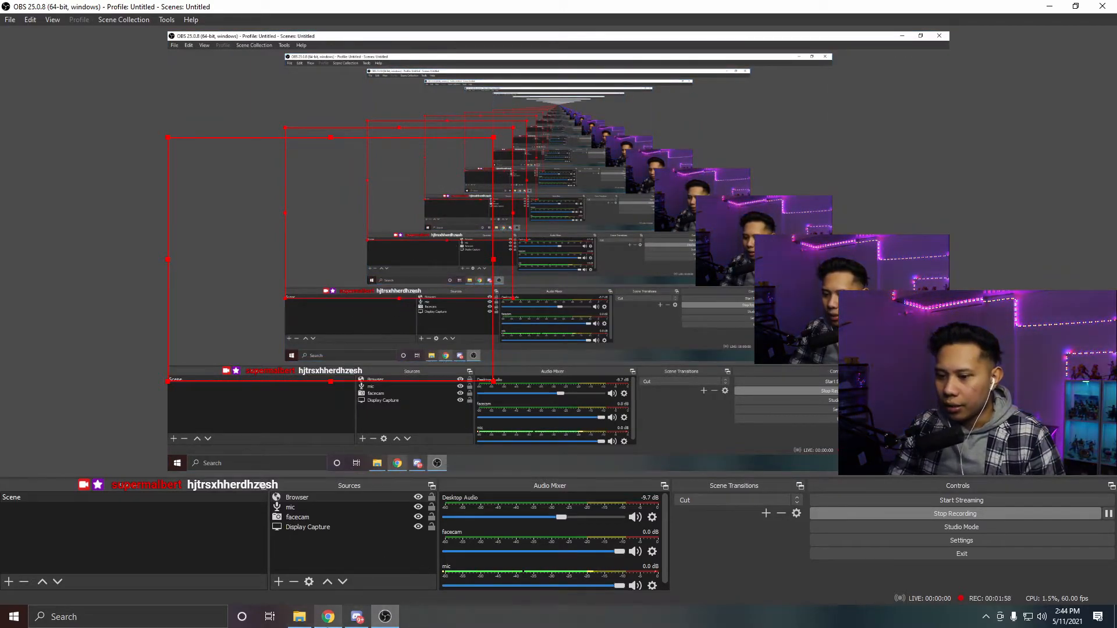
- Switch to the Streamlabs Chat Box settings in Chrome, set the font size to 40px, save the settings and check the chat preview
left_click(327, 618)
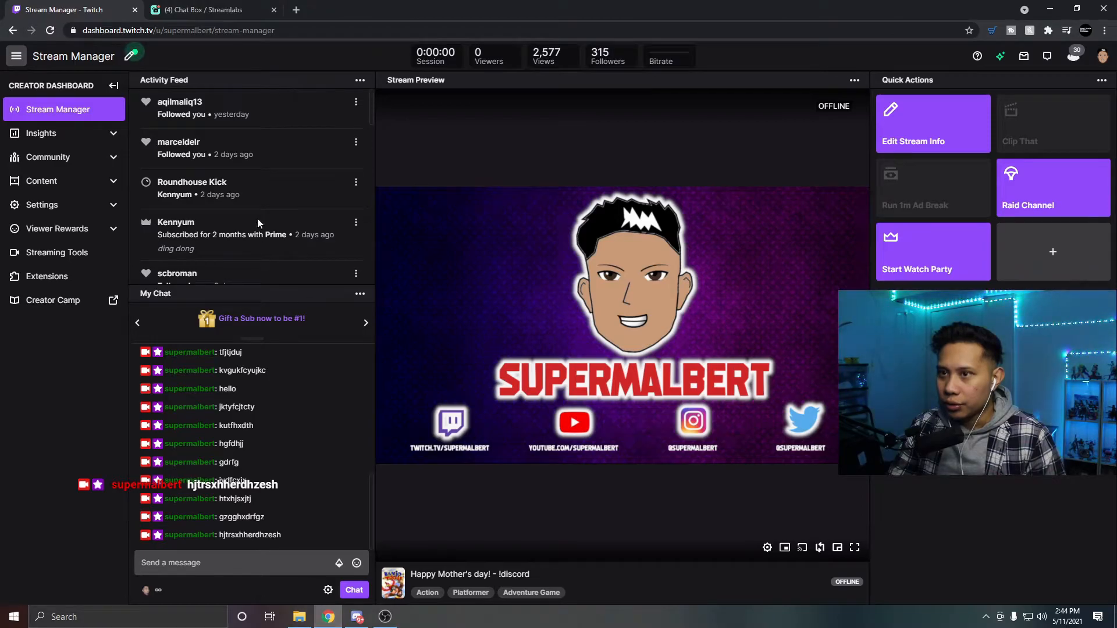
left_click(204, 10)
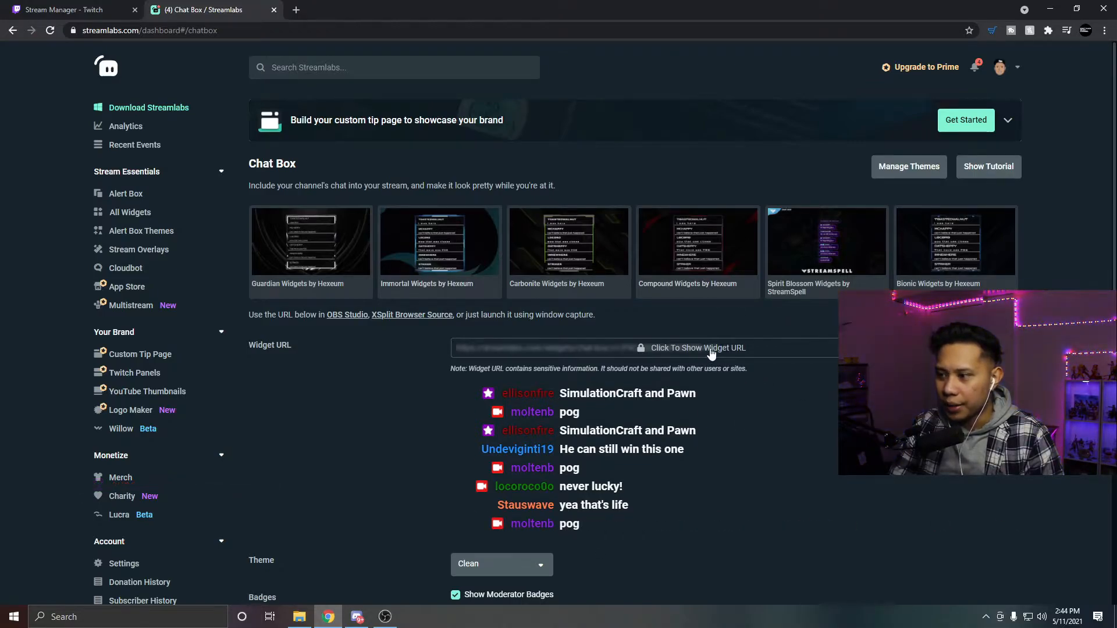
scroll(817, 341, "down", 4)
scroll(815, 338, "down", 4)
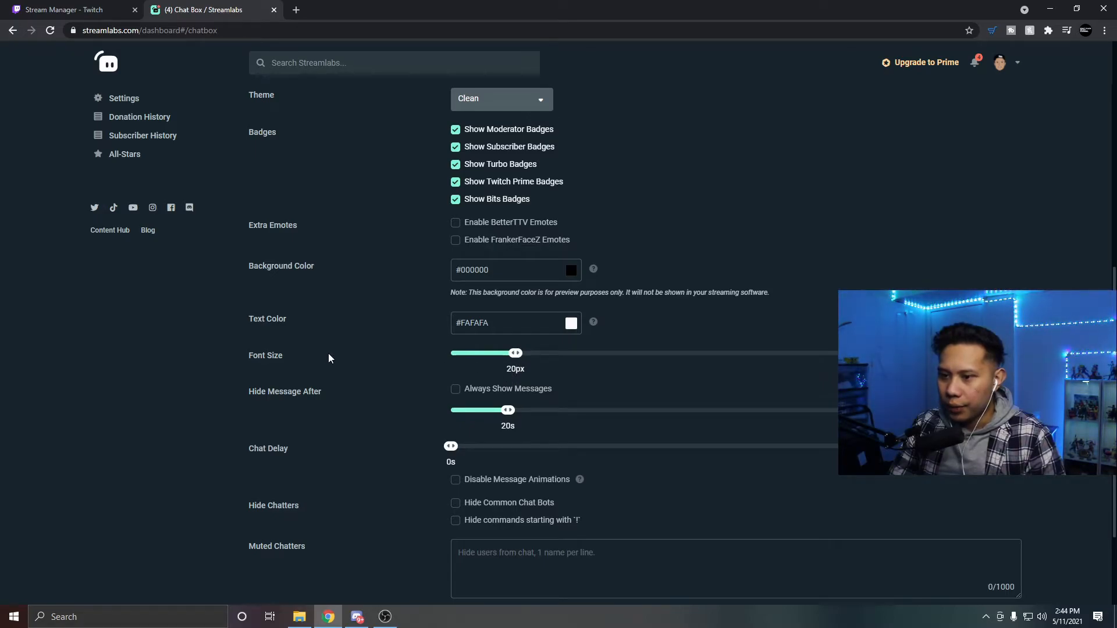
left_click_drag(529, 361, 682, 383)
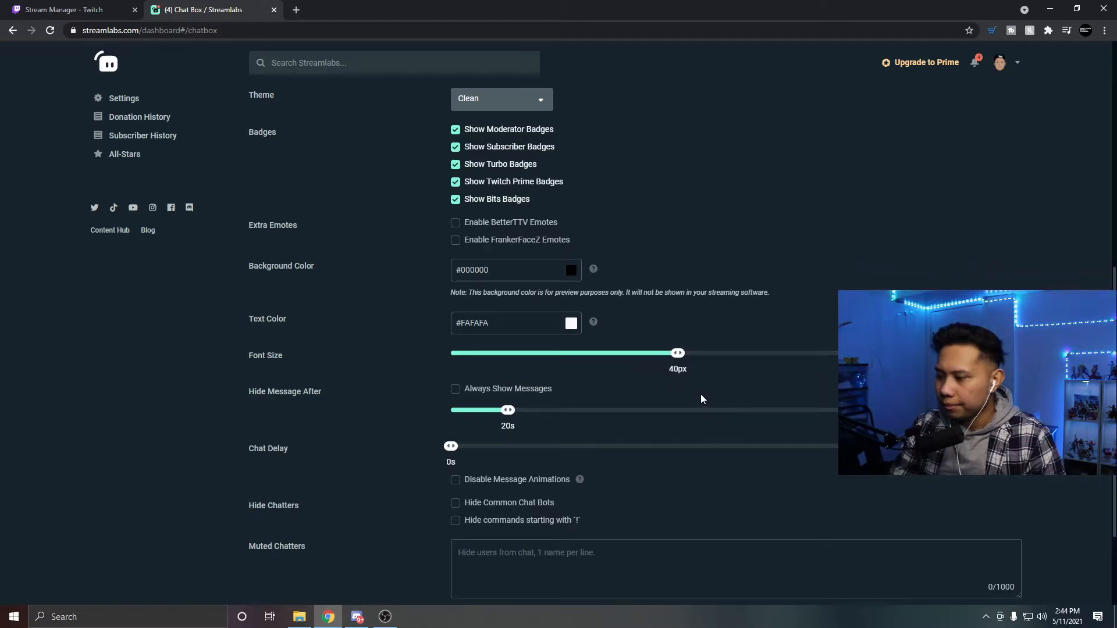
scroll(701, 395, "down", 2)
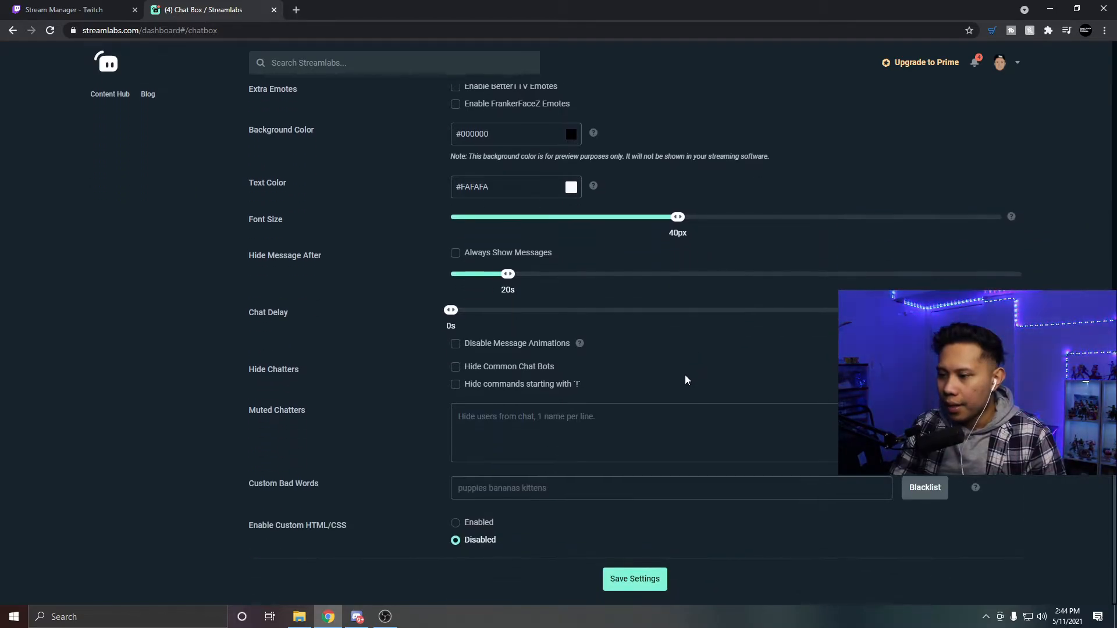
left_click(634, 579)
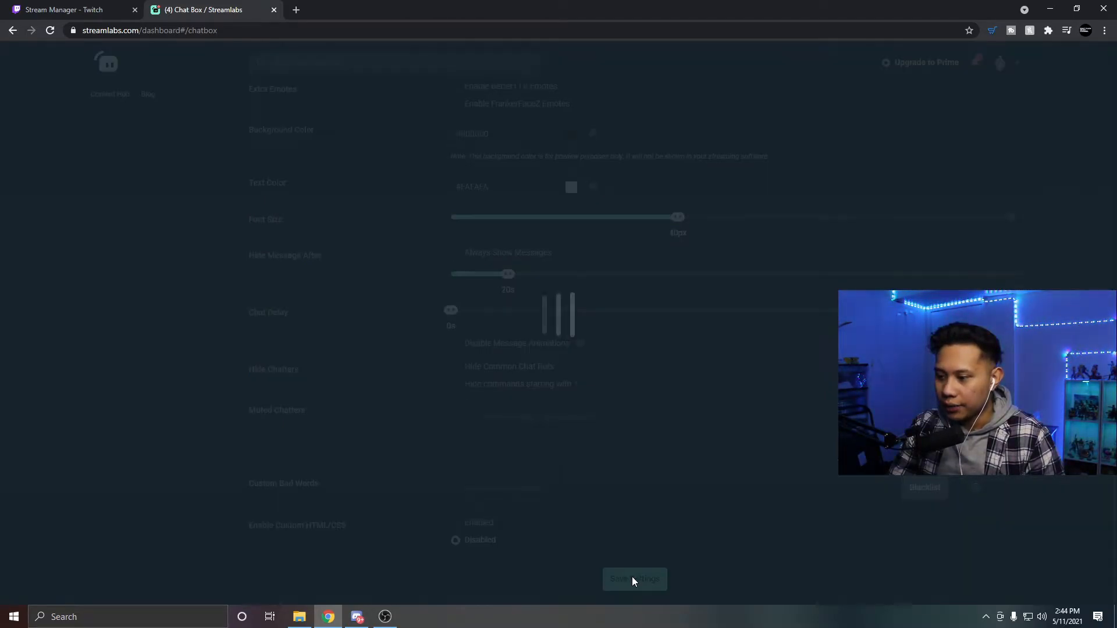
scroll(715, 524, "up", 5)
scroll(714, 545, "up", 5)
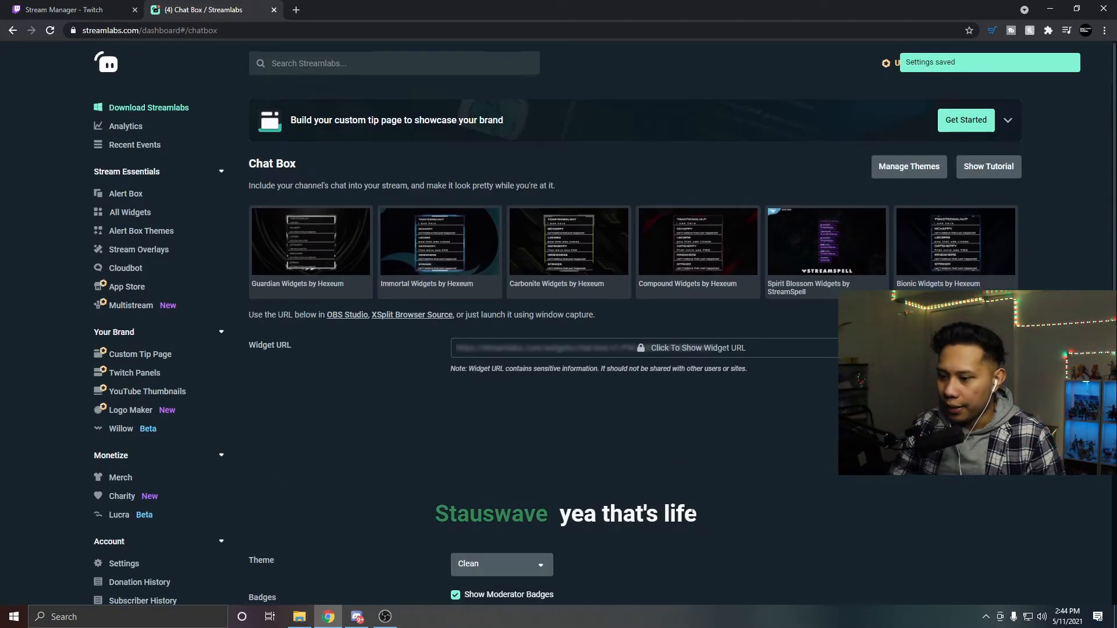
scroll(669, 479, "down", 3)
scroll(659, 478, "up", 3)
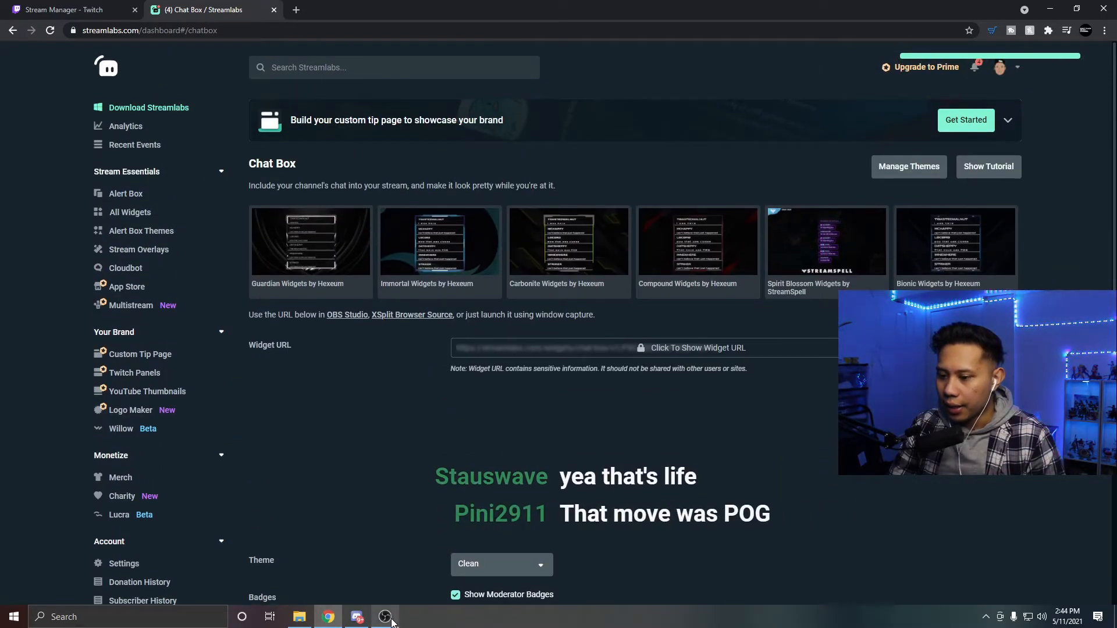
- Send the test message "hjtrsxtjhsrhjt" in the Twitch chat and check how it is displayed in OBS Studio
left_click(386, 620)
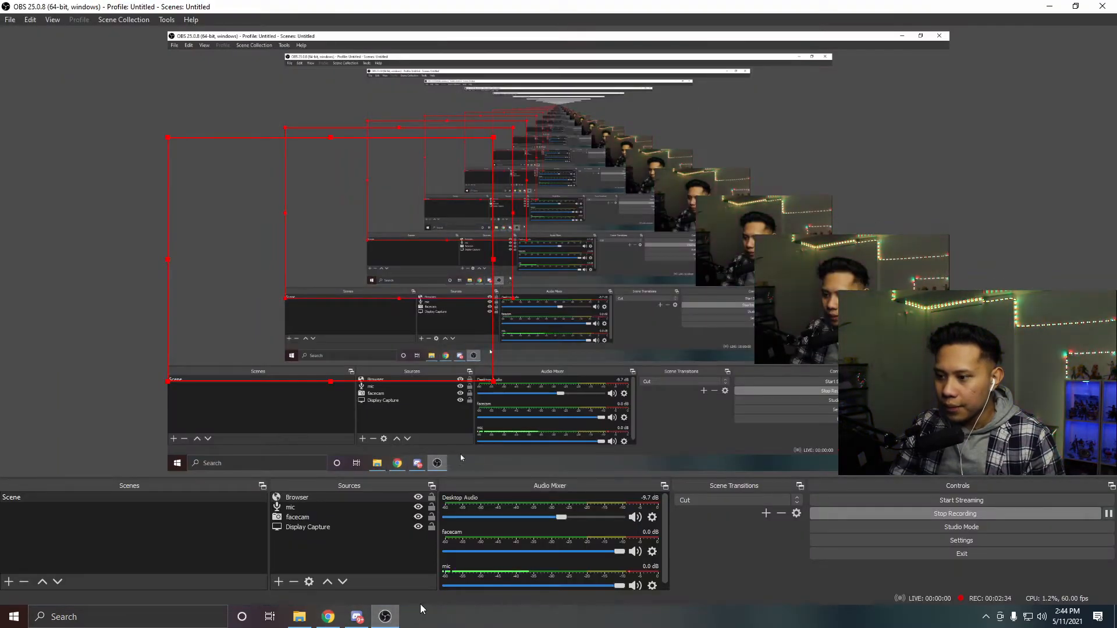
left_click(328, 617)
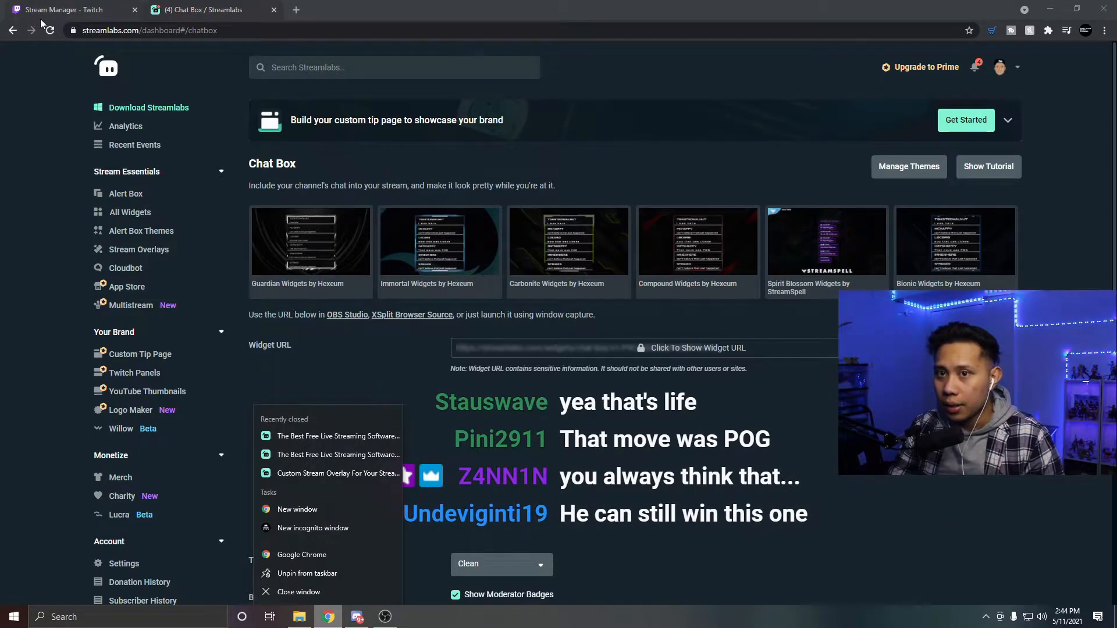
left_click(64, 10)
left_click(227, 562)
type("hjtrsx")
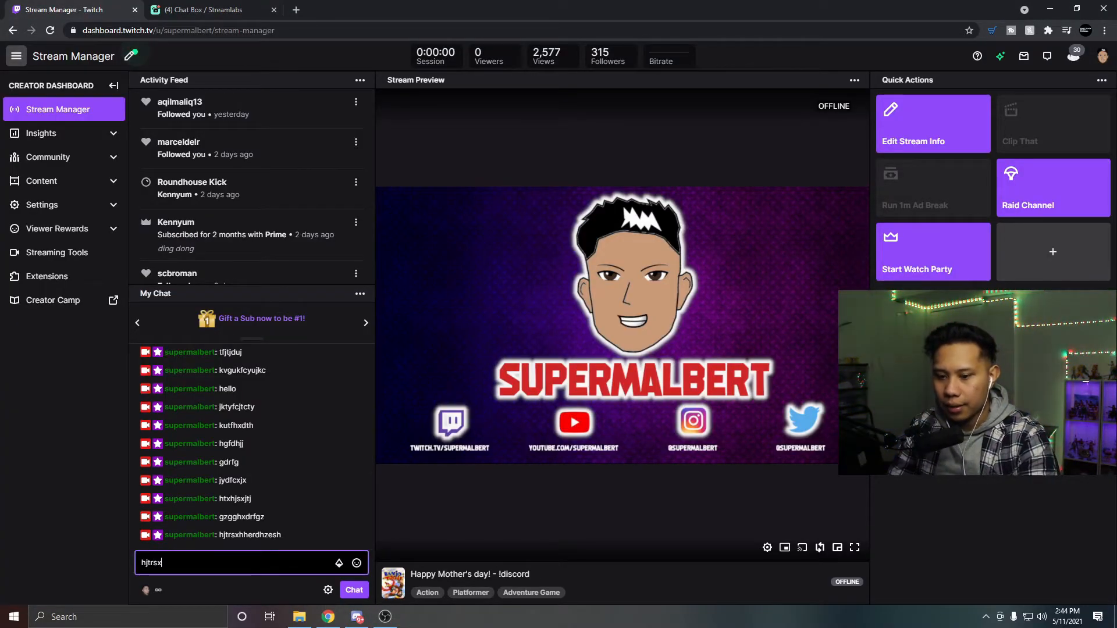
left_click(366, 590)
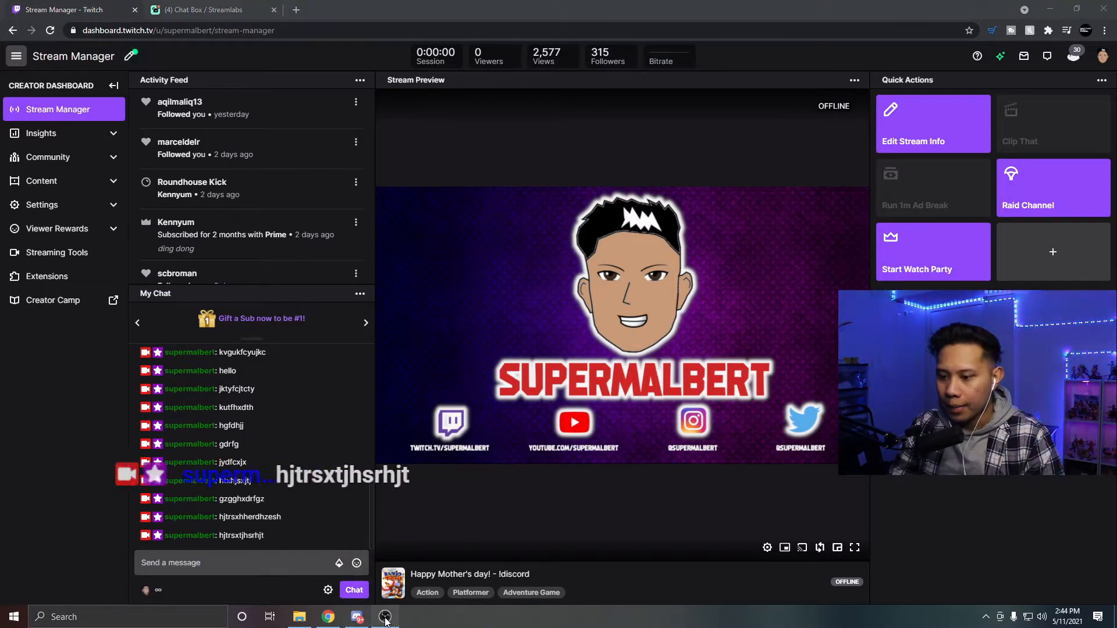
left_click(385, 617)
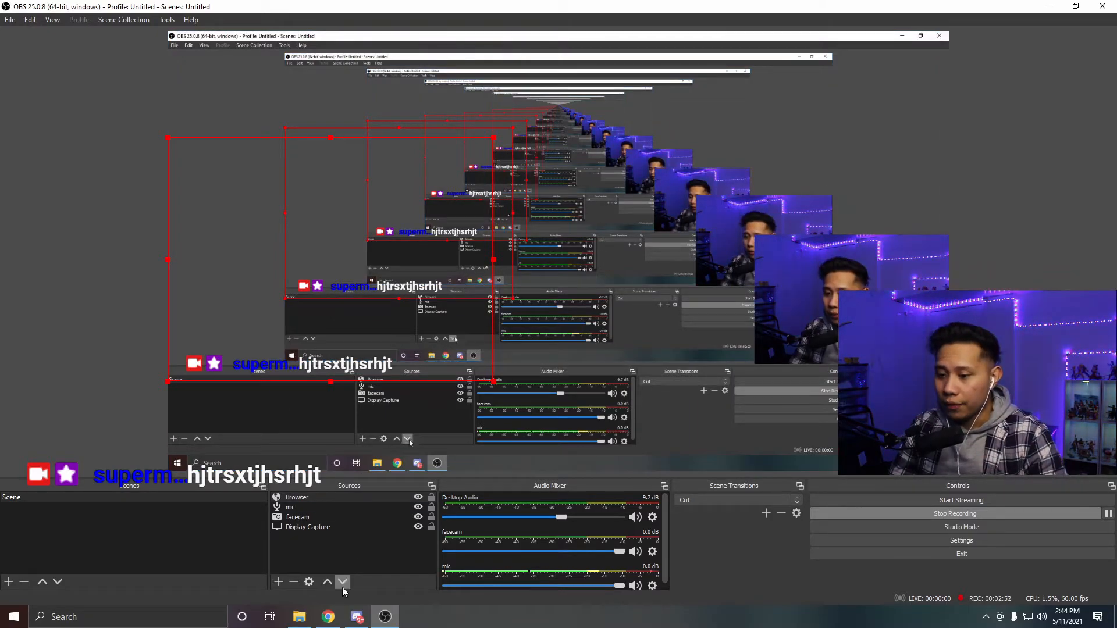
- Return to the Chat Box settings in Chrome and set the font size back to 20px
left_click(329, 616)
left_click(200, 10)
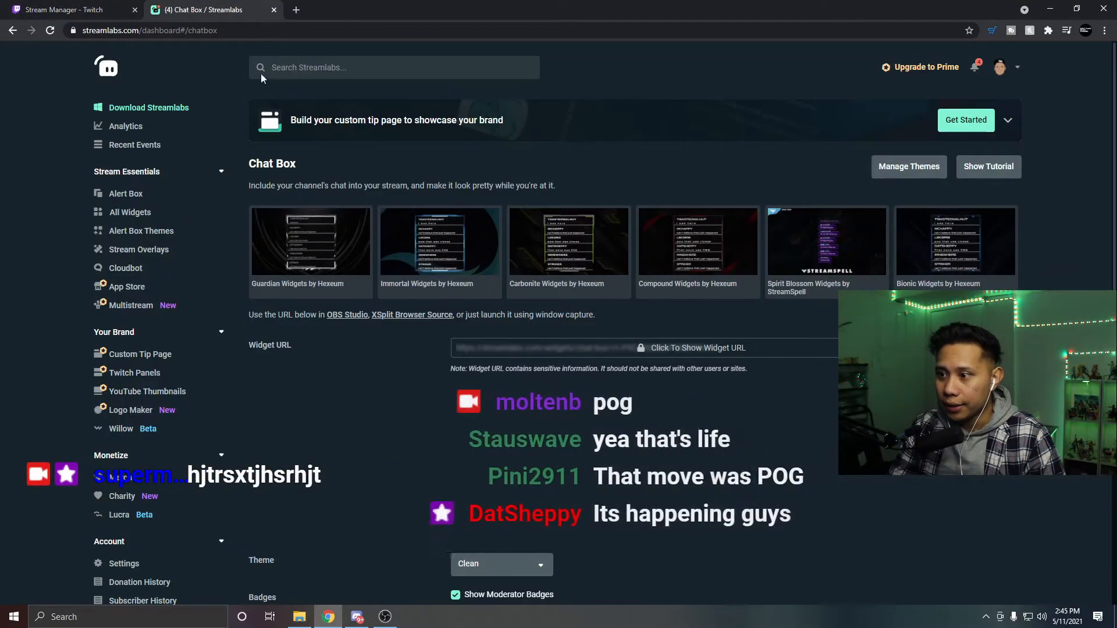
scroll(665, 373, "down", 3)
scroll(667, 356, "down", 5)
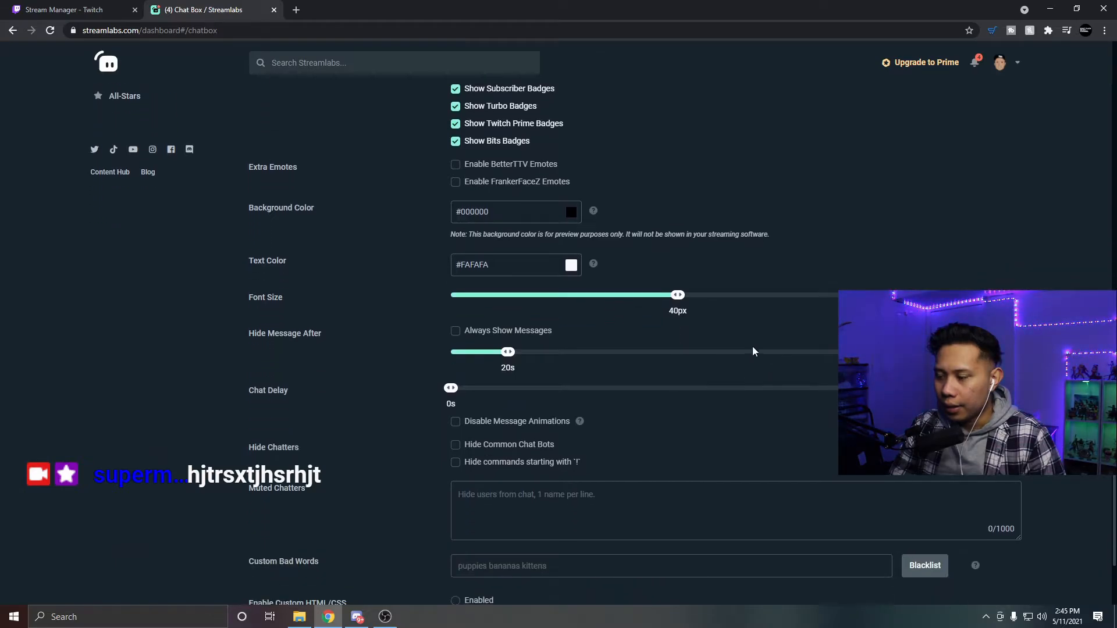
left_click_drag(676, 295, 606, 295)
left_click_drag(548, 324, 534, 330)
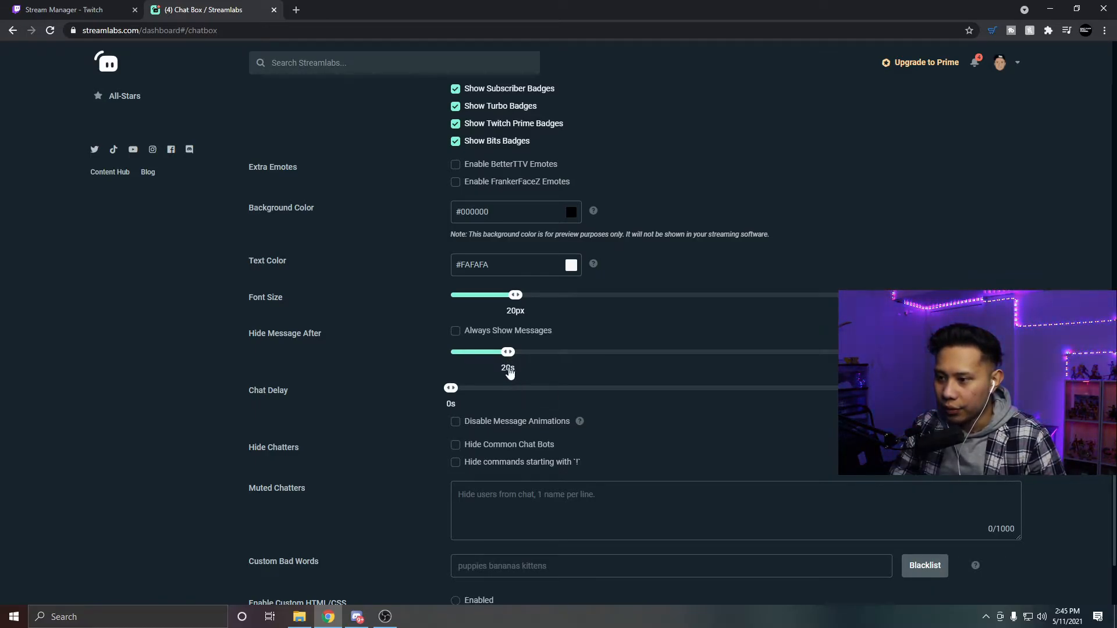
- Try a much longer Hide Message After time and return it to 20s
left_click_drag(508, 352, 694, 401)
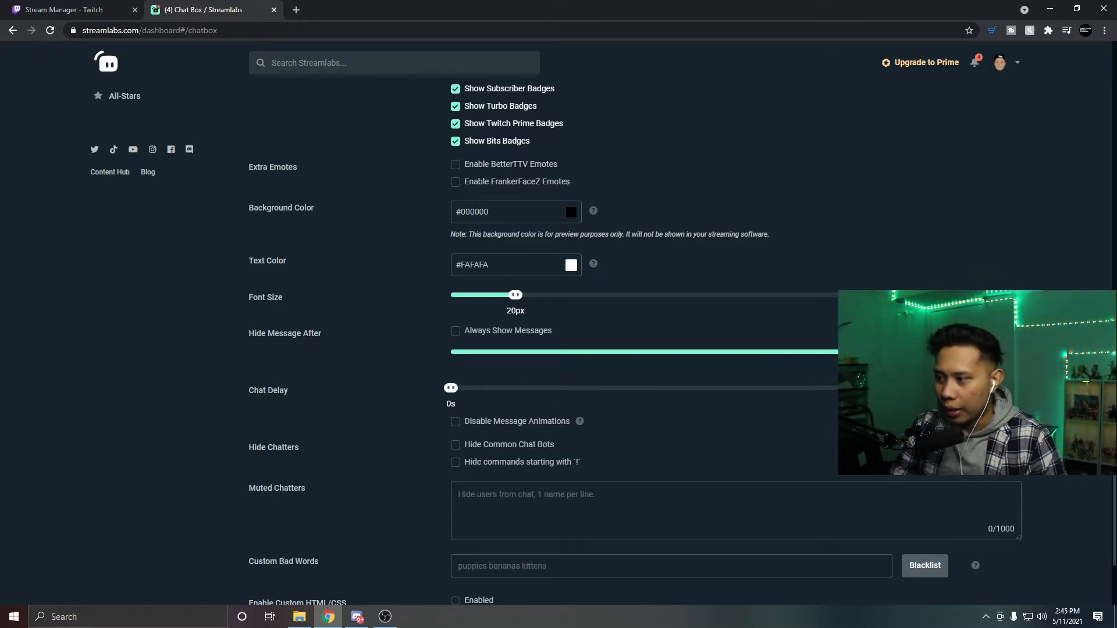
left_click_drag(861, 401, 639, 404)
left_click_drag(518, 391, 508, 389)
scroll(525, 456, "down", 1)
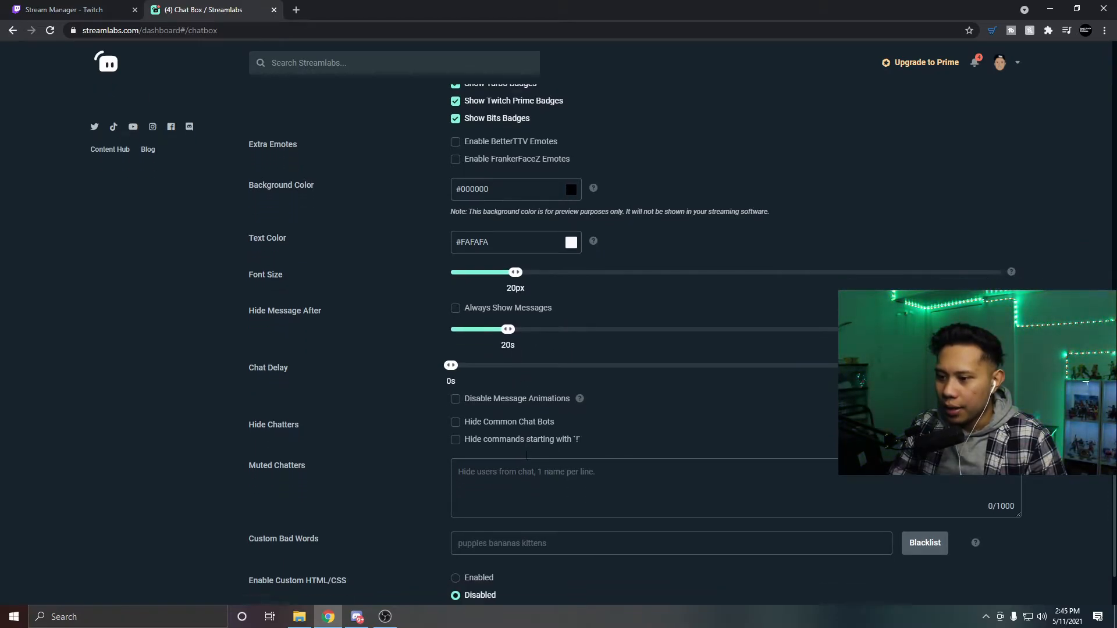
- Try the Boxed, Twitch and Oldschool chat box themes in turn, and set the theme back to Clean
scroll(525, 455, "up", 4)
left_click(503, 256)
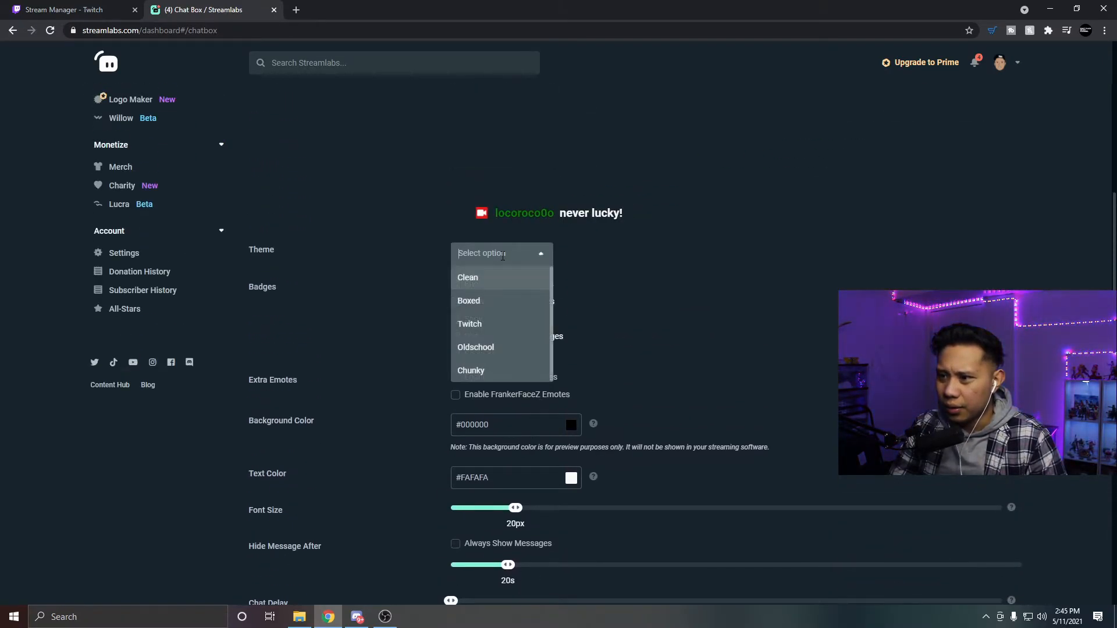
left_click(469, 301)
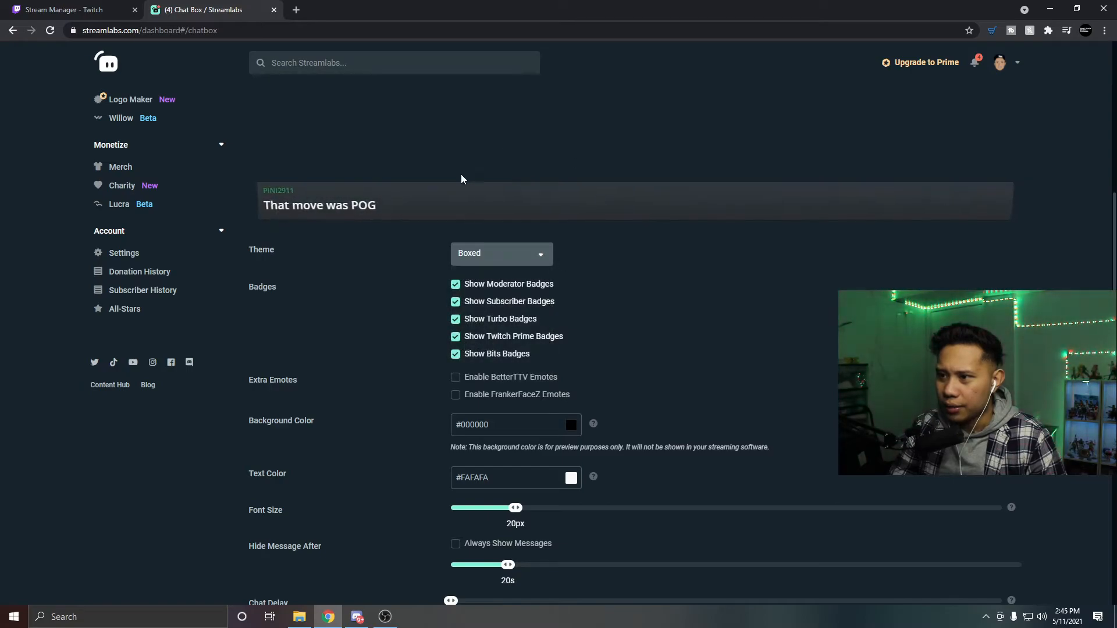
left_click(501, 265)
left_click(494, 324)
left_click(528, 253)
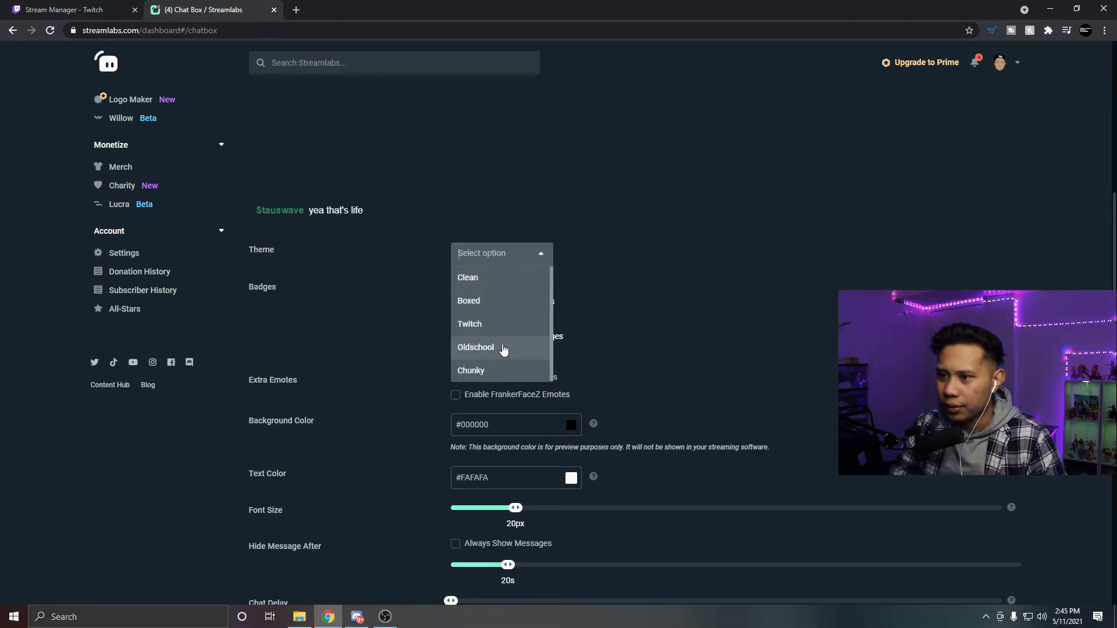
left_click(505, 347)
left_click(538, 255)
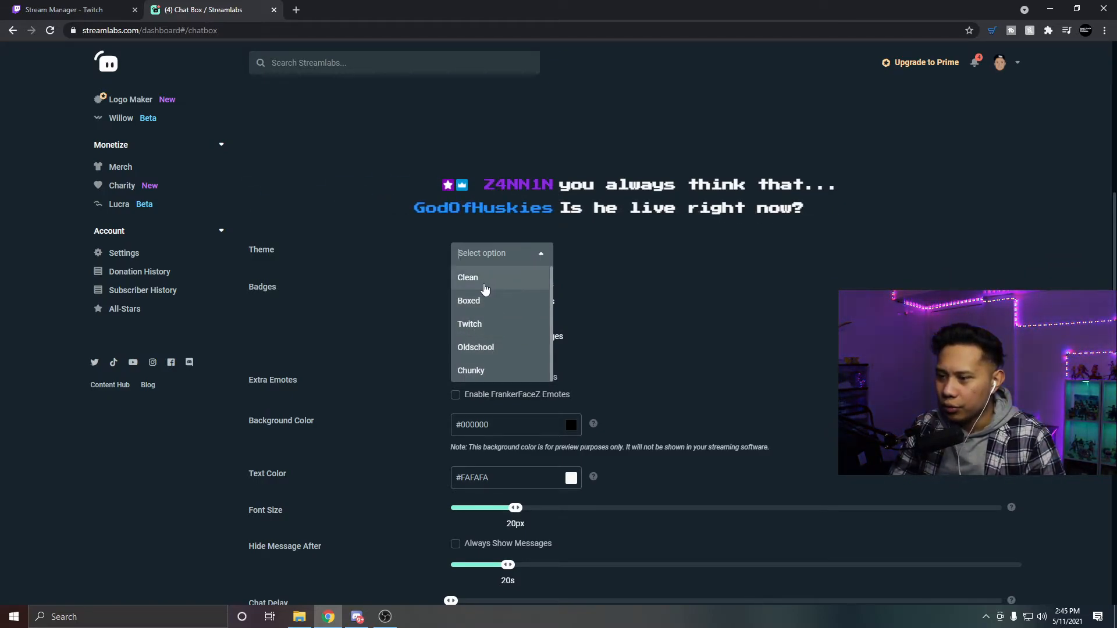
left_click(483, 280)
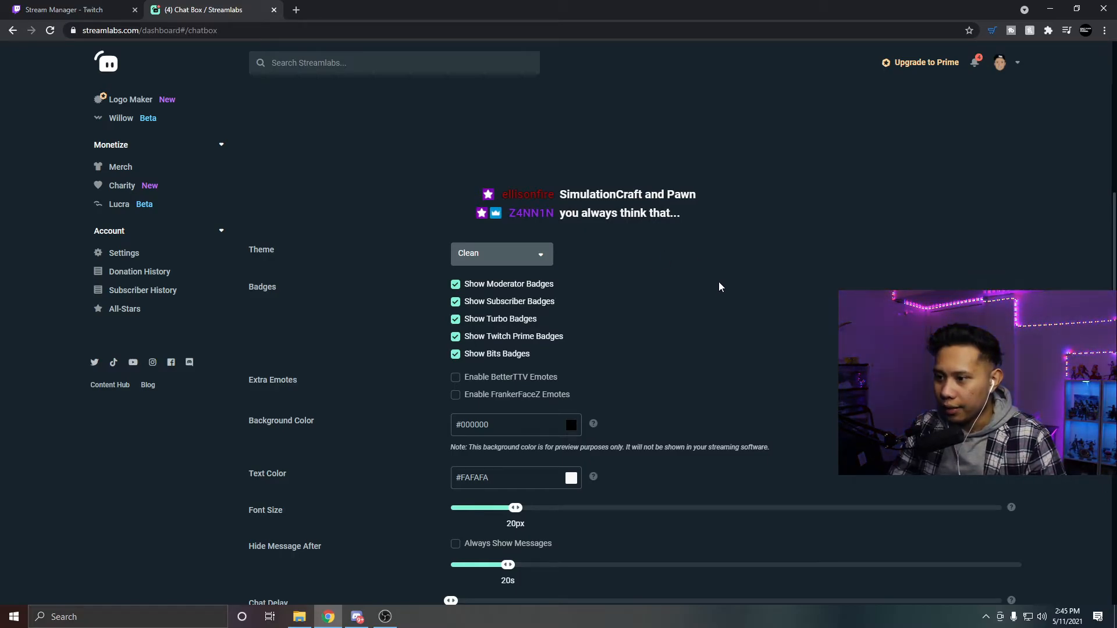
- Save the Chat Box widget settings
scroll(716, 281, "down", 2)
scroll(763, 246, "down", 3)
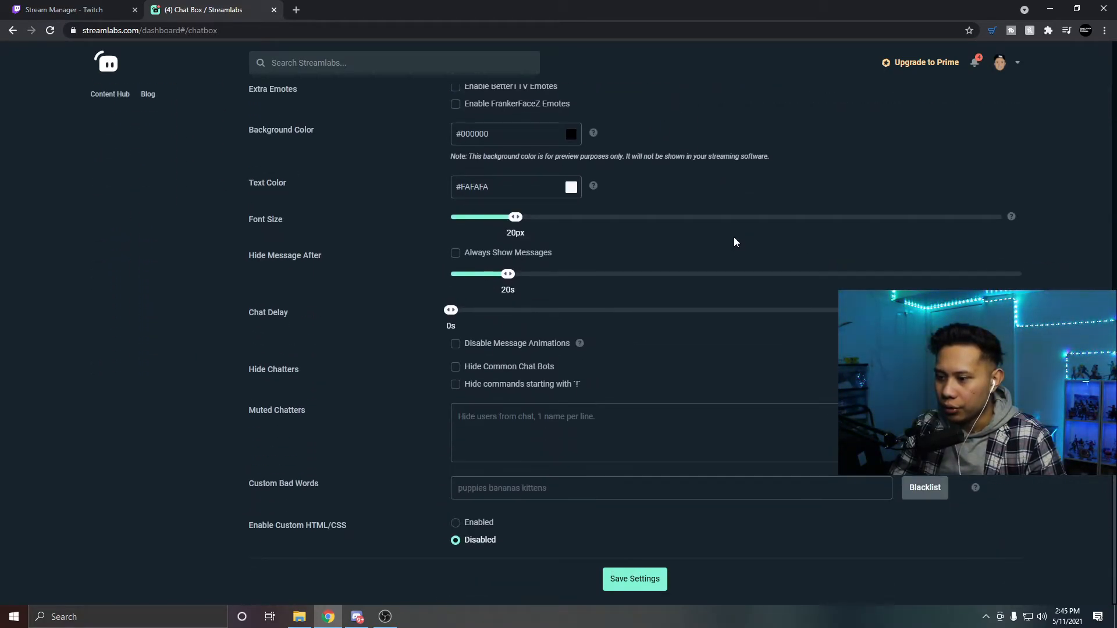
left_click(634, 582)
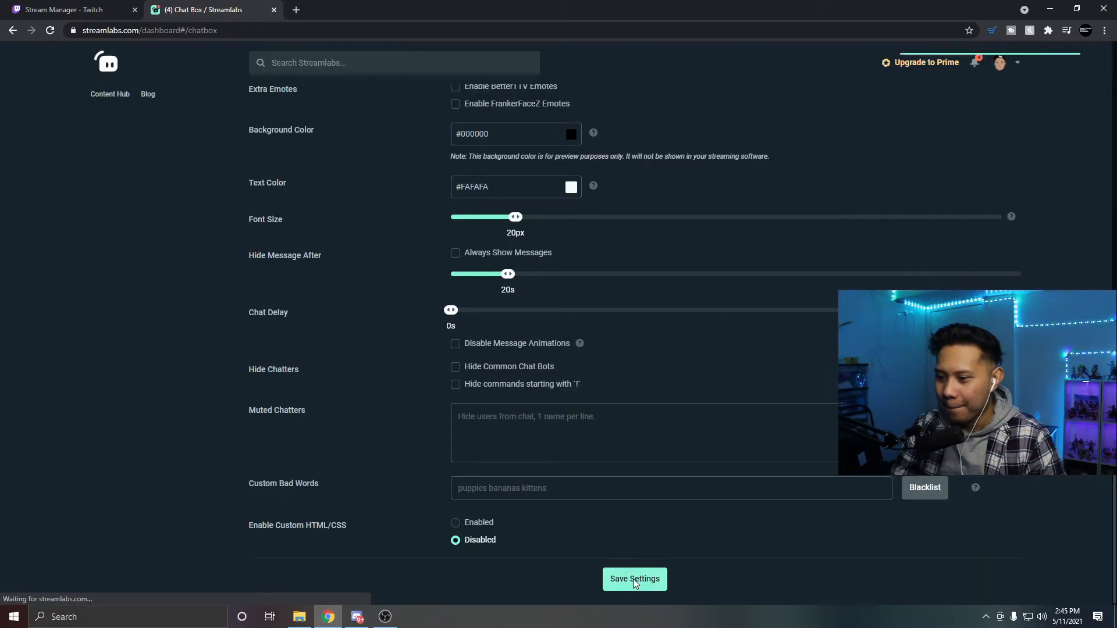
- Send the test message "htsxhsxeh" in the Twitch Stream Manager chat and view it on the OBS Studio canvas
left_click(39, 11)
left_click(251, 563)
type("htsxhsxeh")
left_click(352, 590)
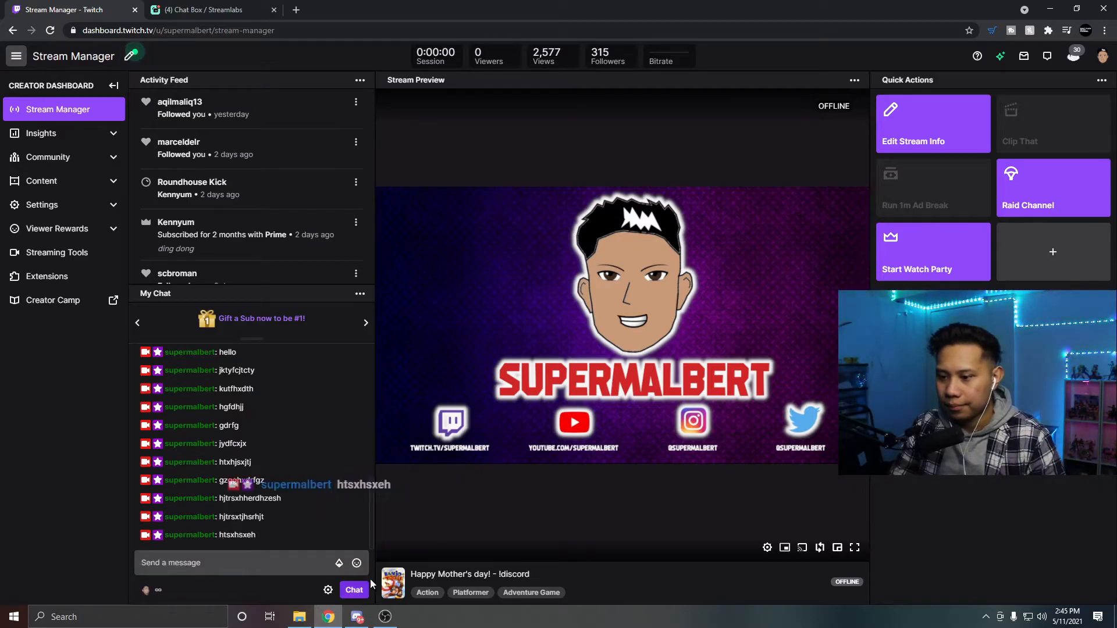
left_click(385, 618)
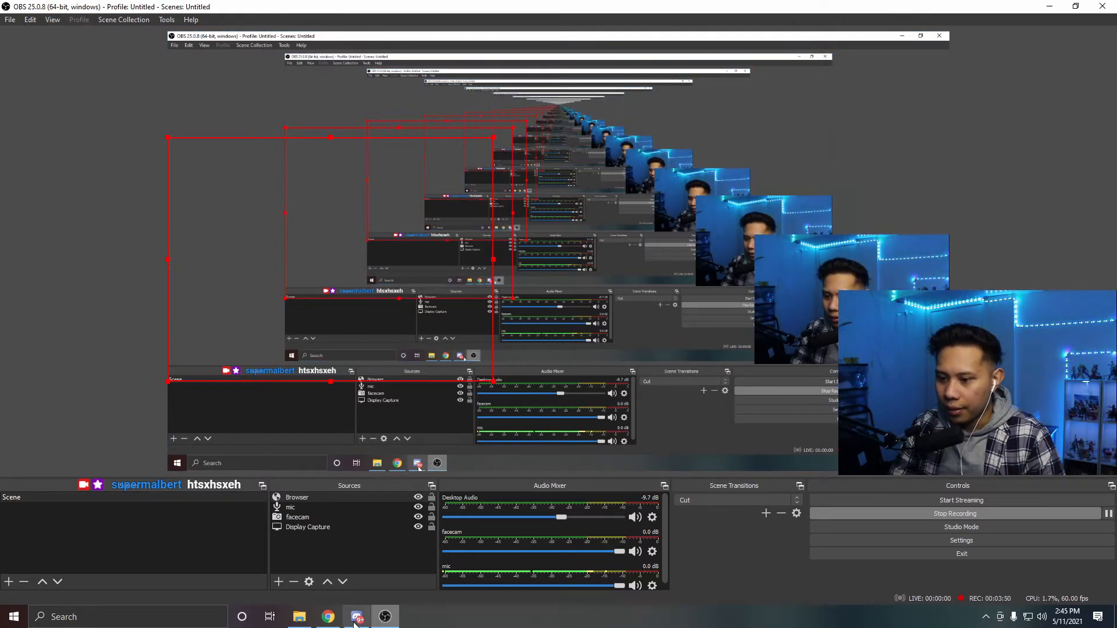
- Return to the Streamlabs Chat Box settings in Chrome, preview the Boxed and Twitch themes, and set the theme to Oldschool
left_click(329, 617)
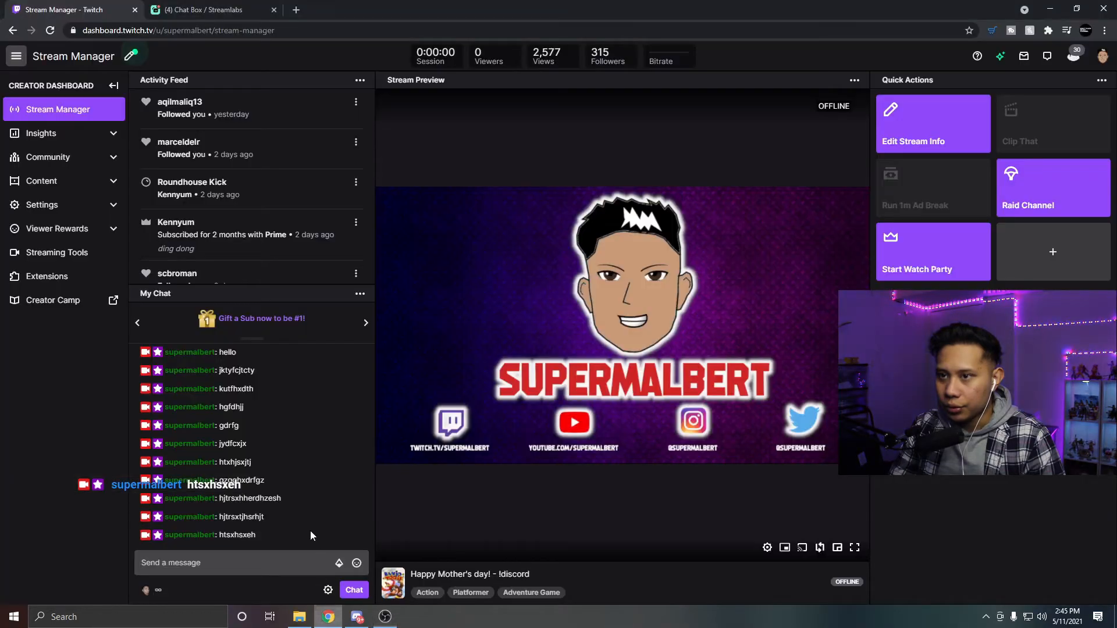
left_click(222, 12)
scroll(708, 315, "up", 8)
scroll(698, 318, "down", 4)
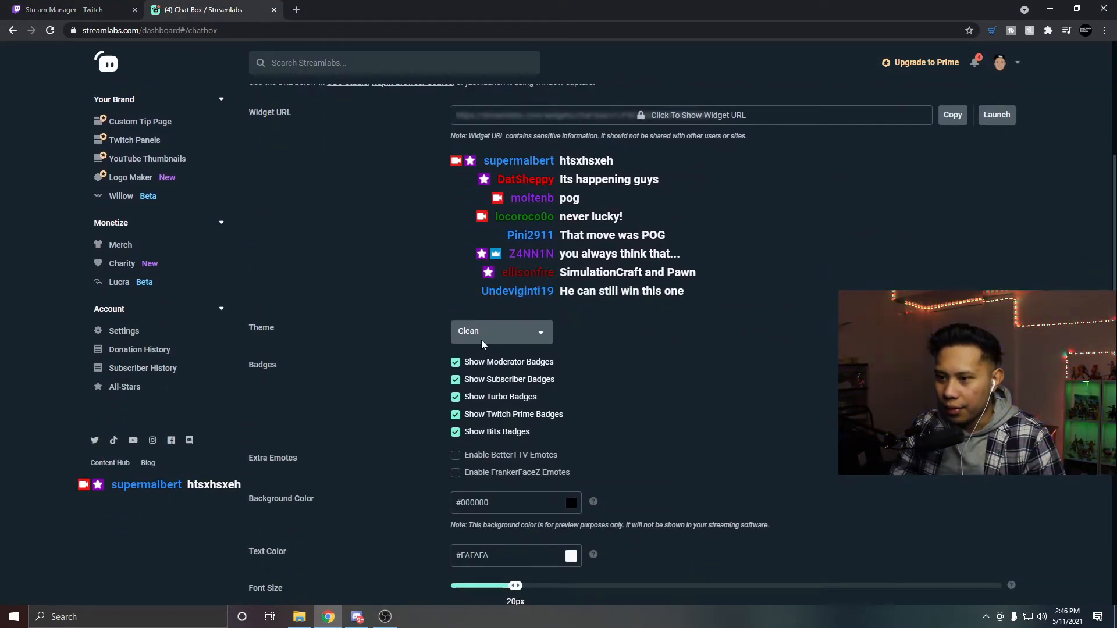
left_click(488, 329)
left_click(496, 377)
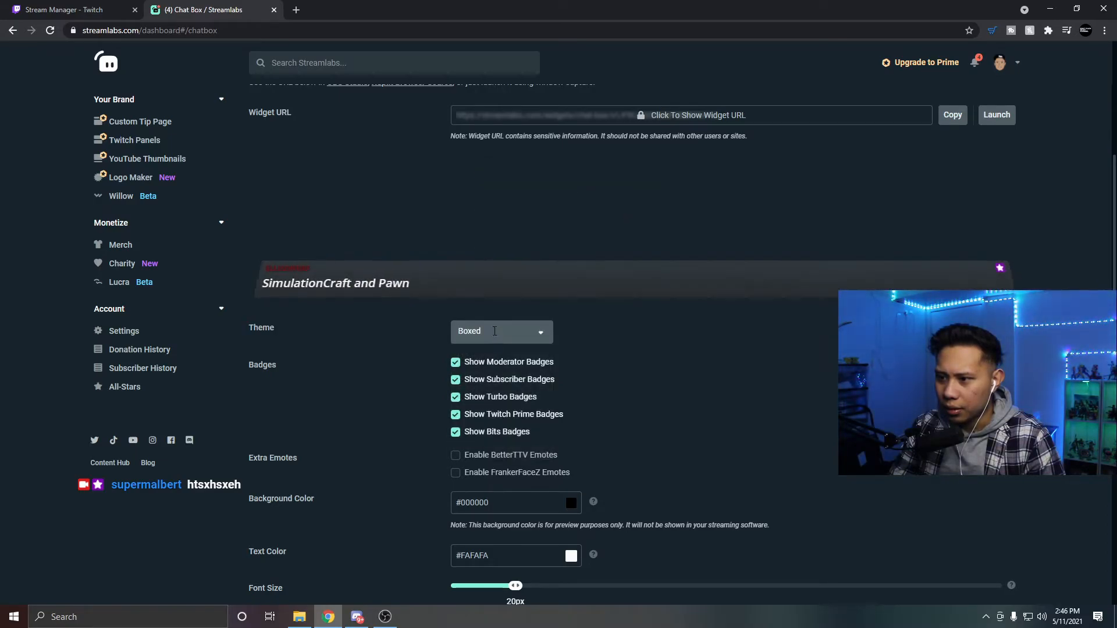
left_click(493, 330)
left_click(489, 402)
left_click(493, 331)
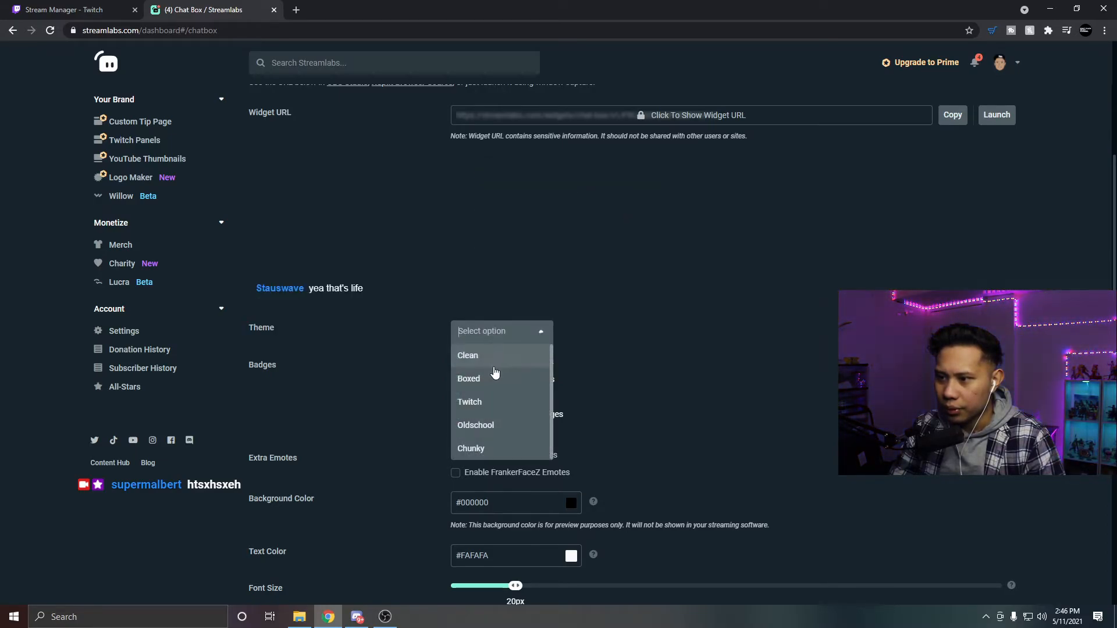
left_click(486, 430)
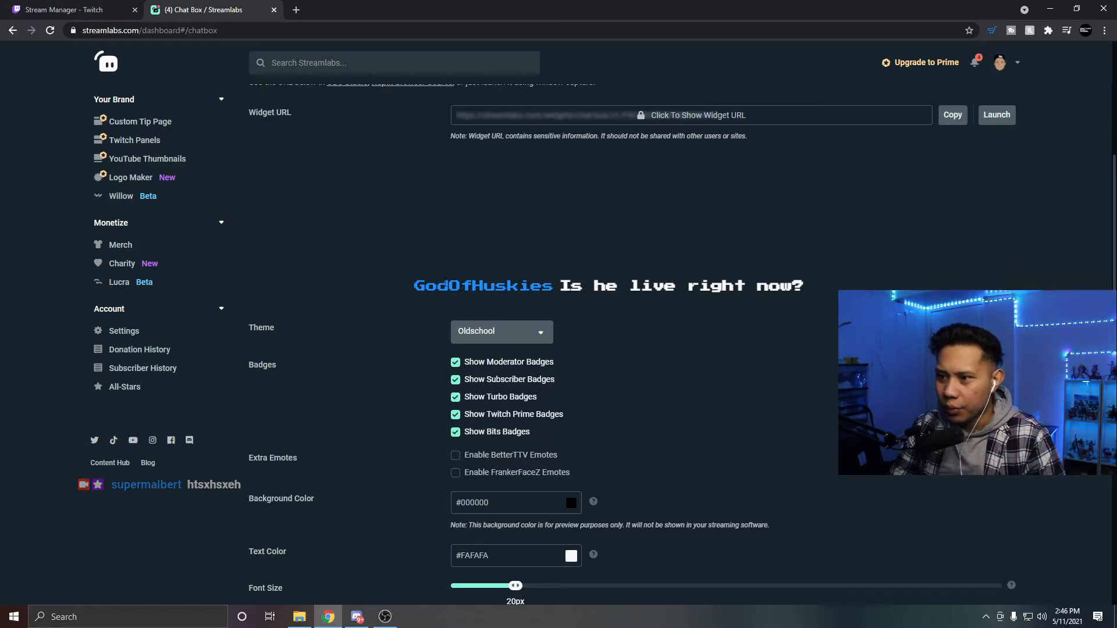
- Reselect the Oldschool chat box theme and save the widget settings
scroll(571, 351, "down", 4)
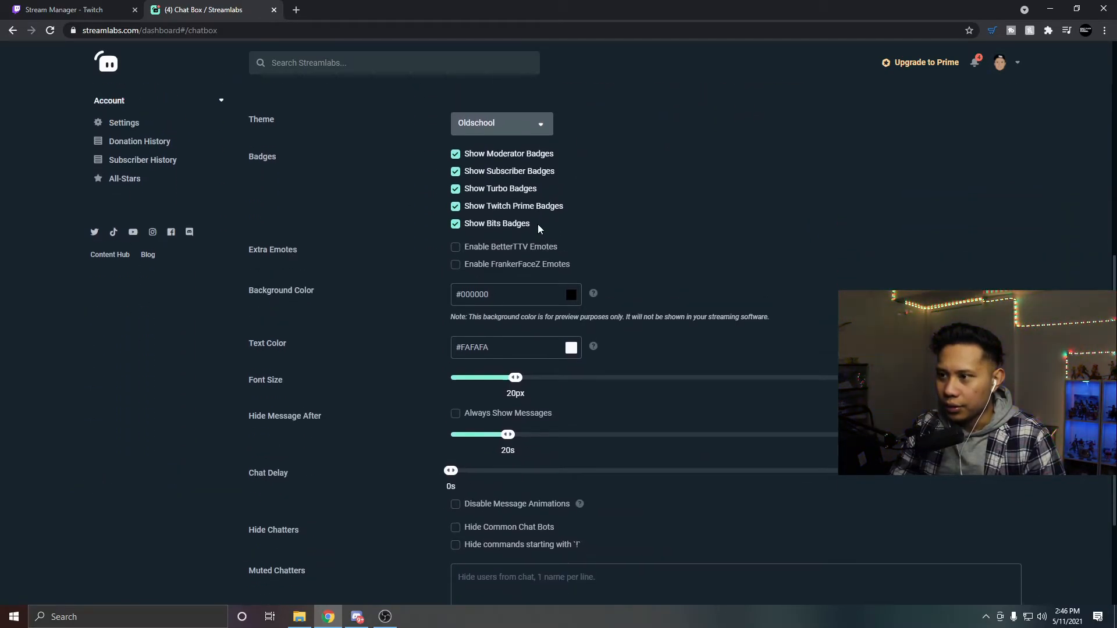
scroll(539, 224, "up", 5)
left_click(496, 390)
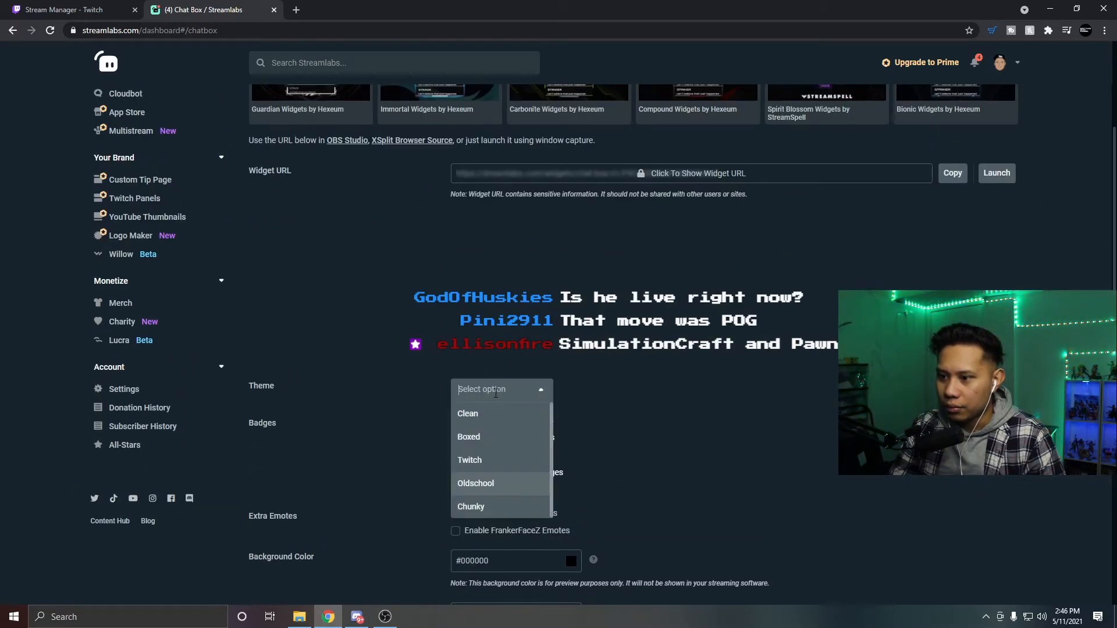
left_click(491, 483)
left_click(507, 389)
left_click(640, 427)
scroll(697, 392, "down", 7)
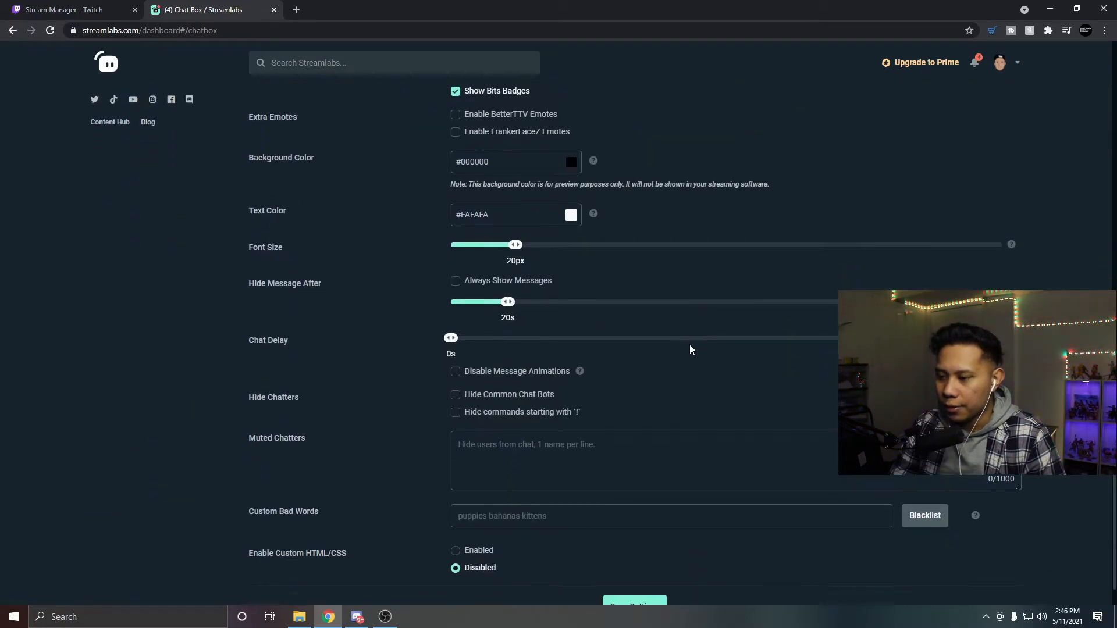
left_click(626, 579)
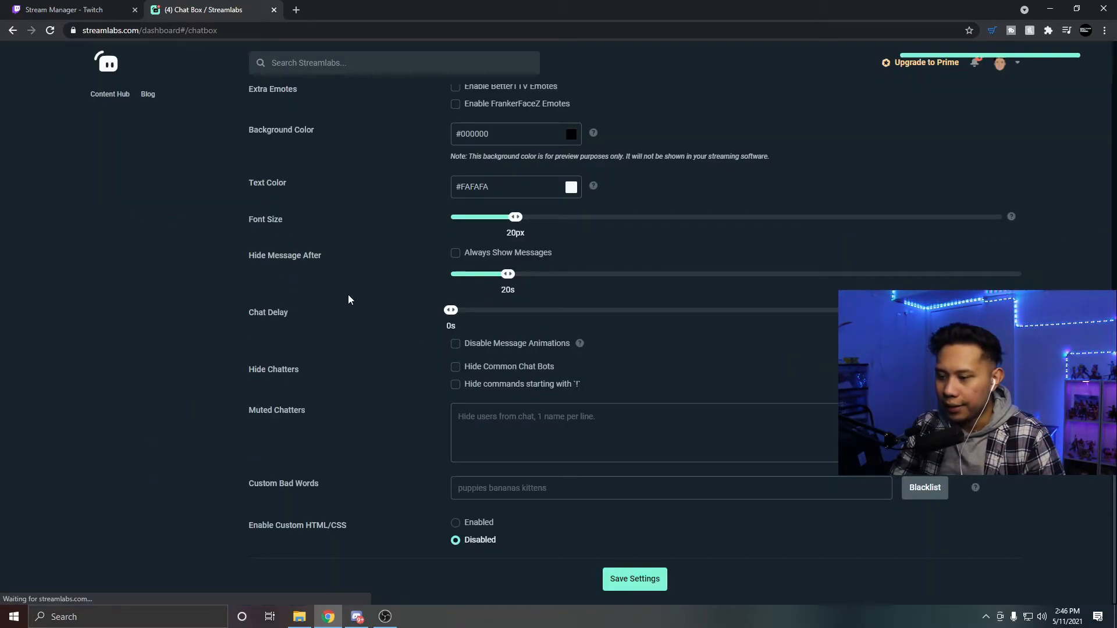
- Send the test message "xjfthjxht" in the Twitch Stream Manager chat and check its Oldschool styling on the OBS Studio canvas
key("ctrl+Tab")
left_click(221, 561)
type("xjfthjxht")
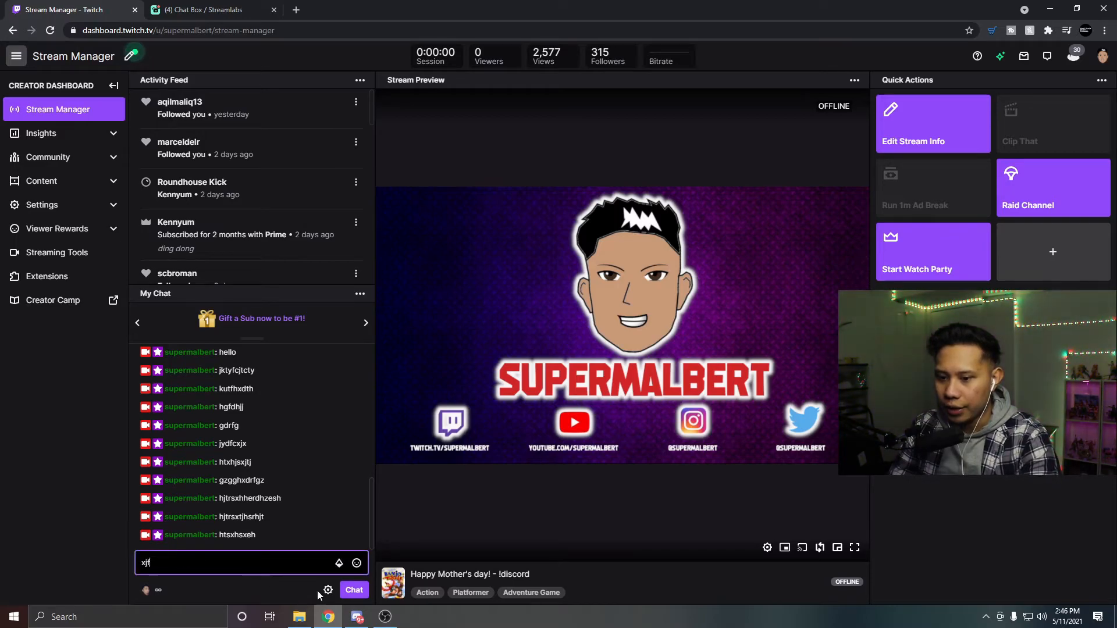
left_click(354, 590)
left_click(384, 617)
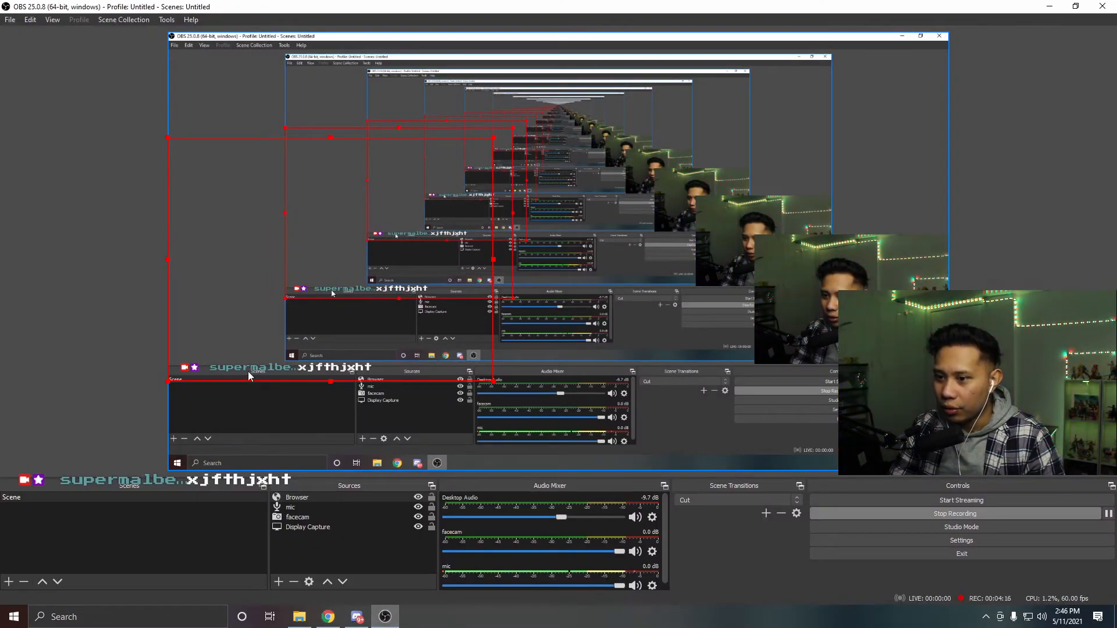
- Return to the Streamlabs Chat Box settings in Chrome, set the theme to Clean and save the widget settings
left_click(328, 617)
left_click(221, 8)
scroll(577, 357, "up", 15)
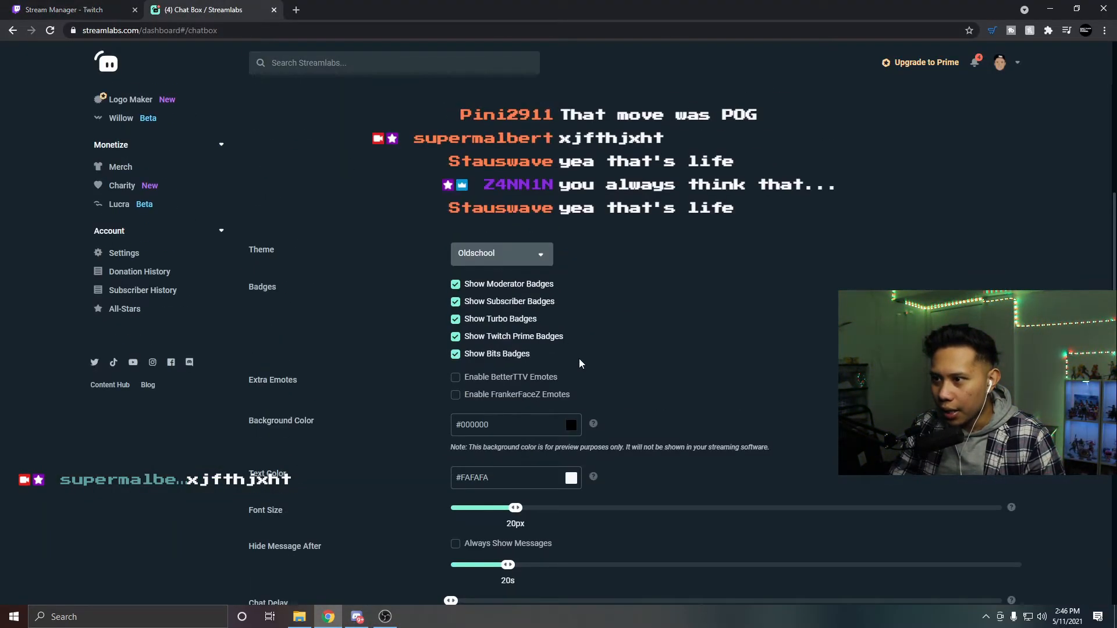
left_click(507, 545)
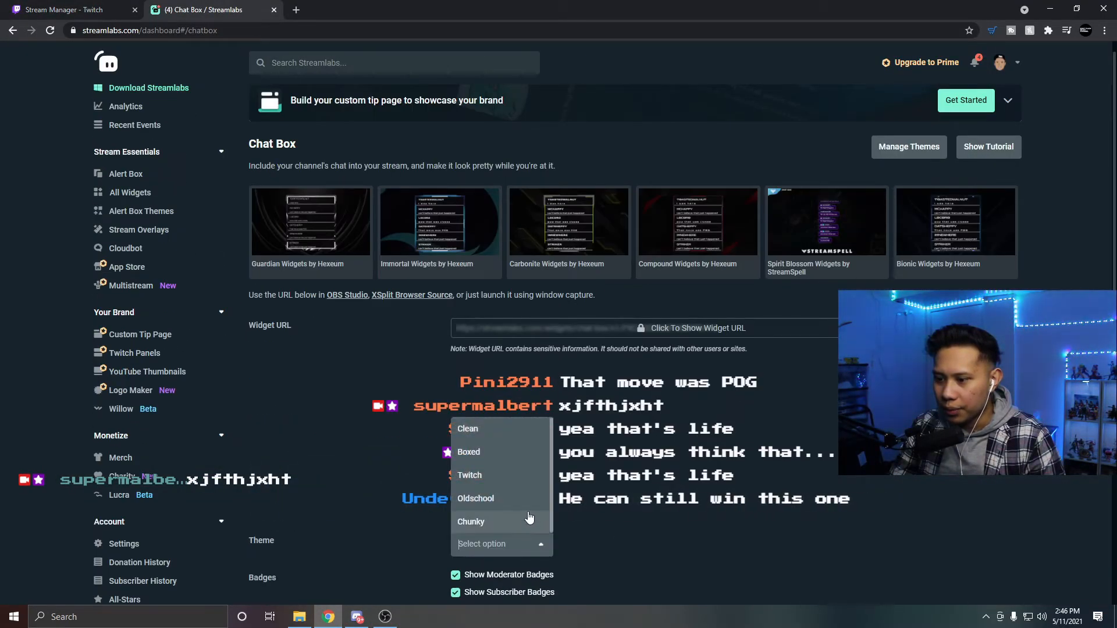
left_click(489, 429)
scroll(573, 453, "down", 8)
scroll(574, 453, "down", 5)
left_click(631, 578)
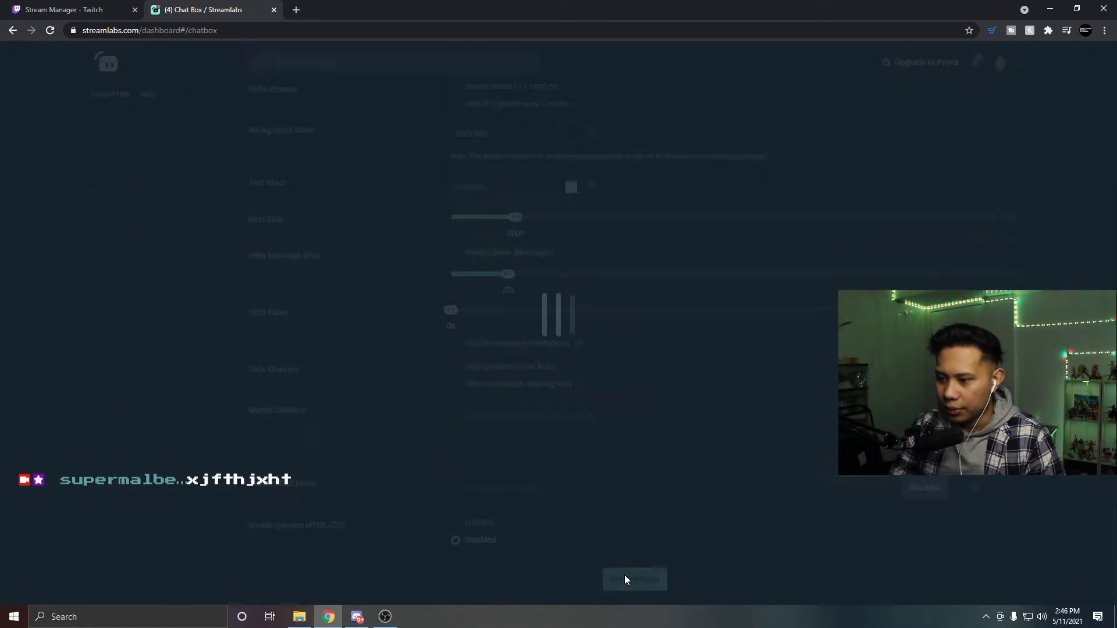
- Send the test message "jxhxtx" in the Twitch Stream Manager chat and check its Clean styling on the OBS Studio canvas
left_click(76, 10)
left_click(314, 563)
type("jxhxtx")
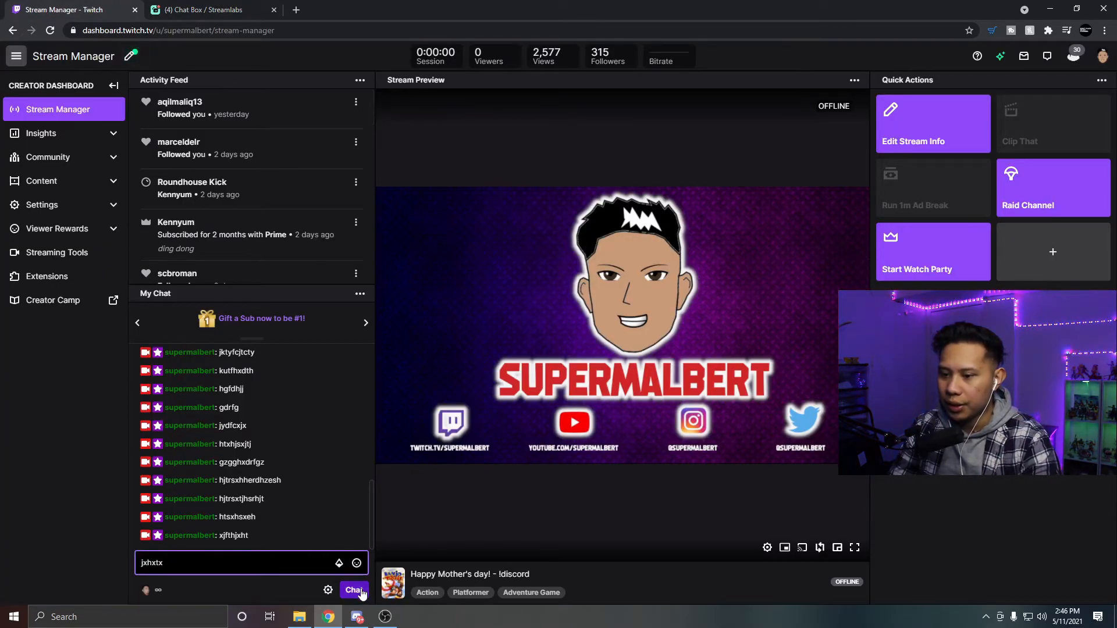
left_click(354, 590)
left_click(385, 617)
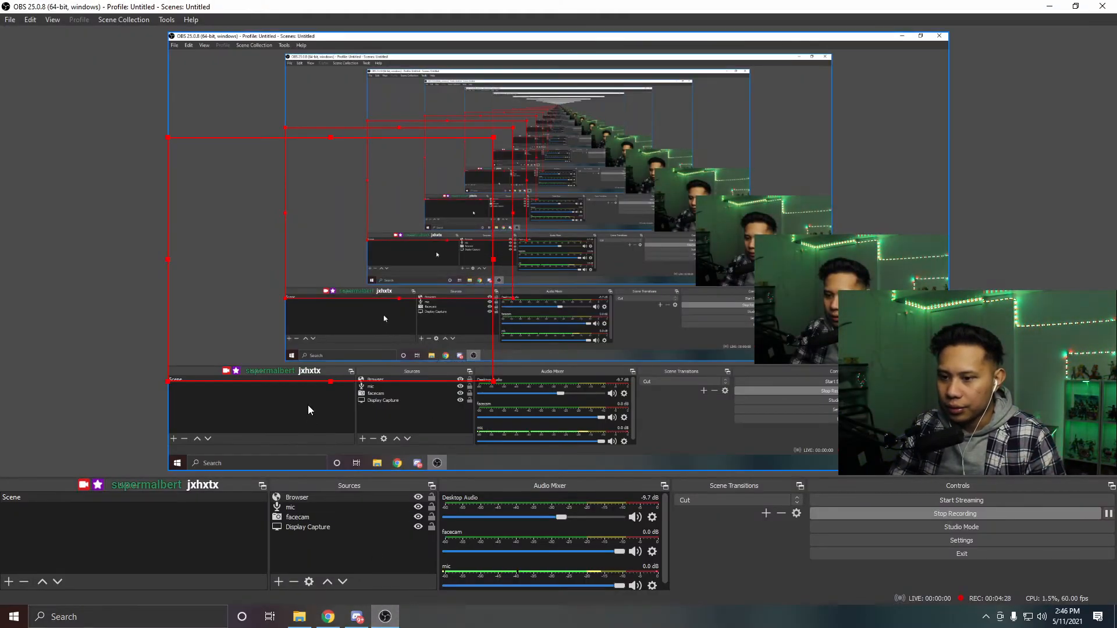